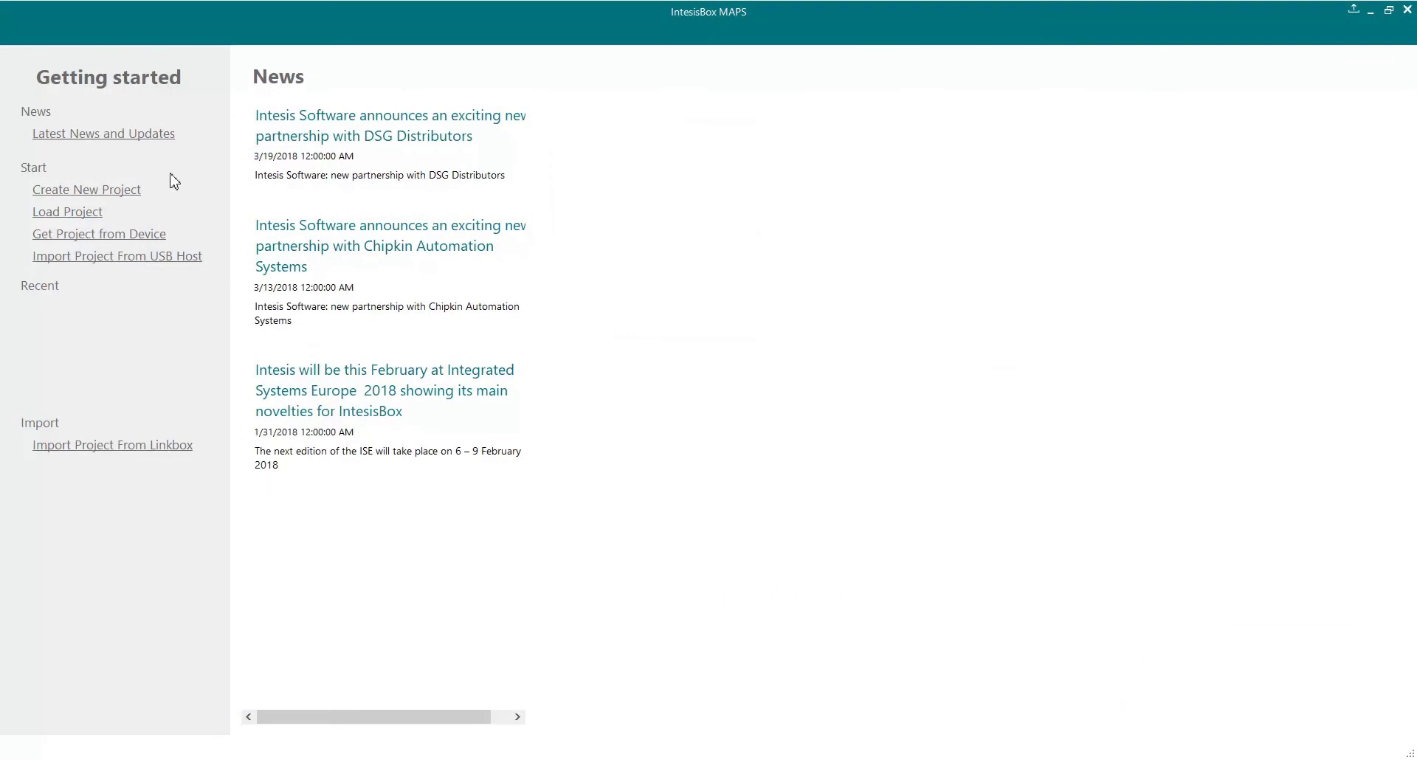
Step: Create a new BACnet project from the IBOX-BAC-MBM-Template Modbus Master template
click(127, 194)
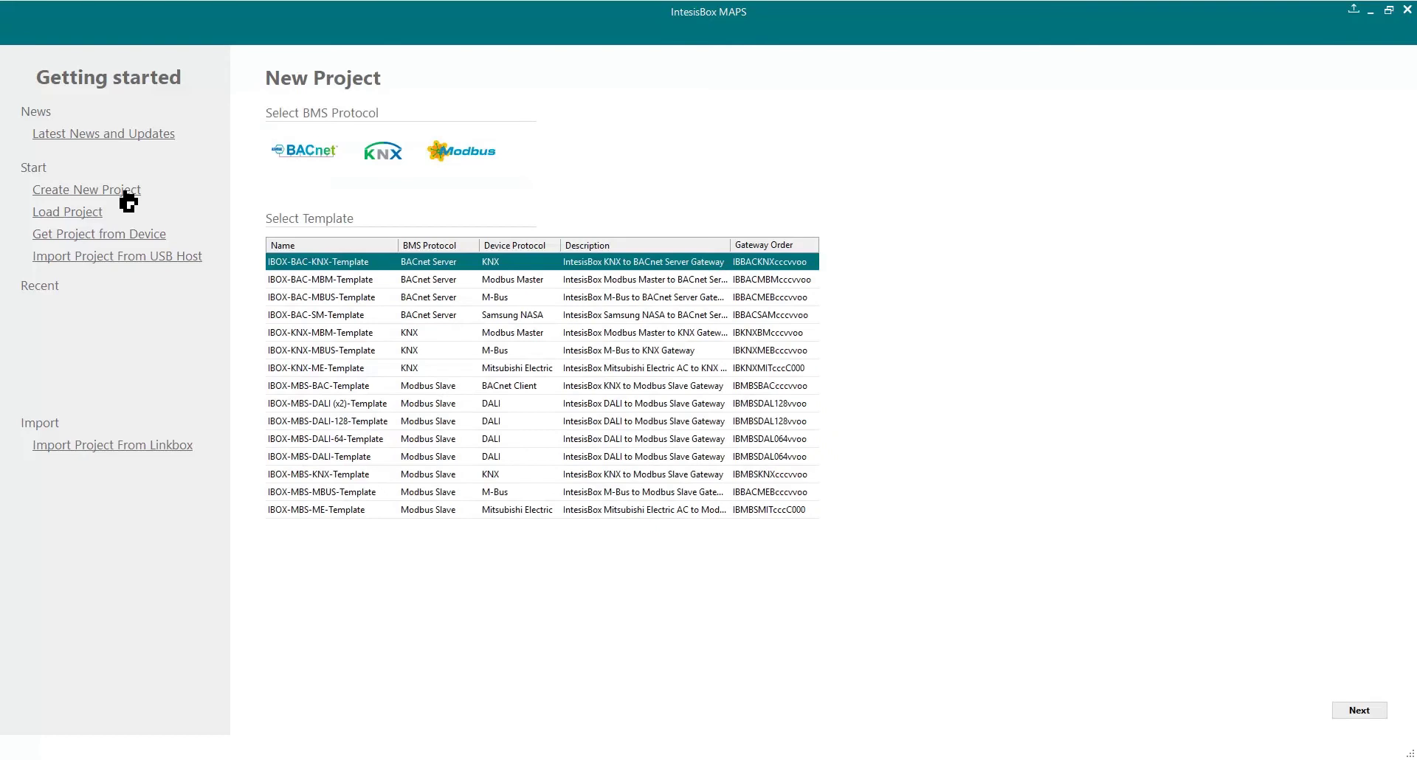
click(322, 159)
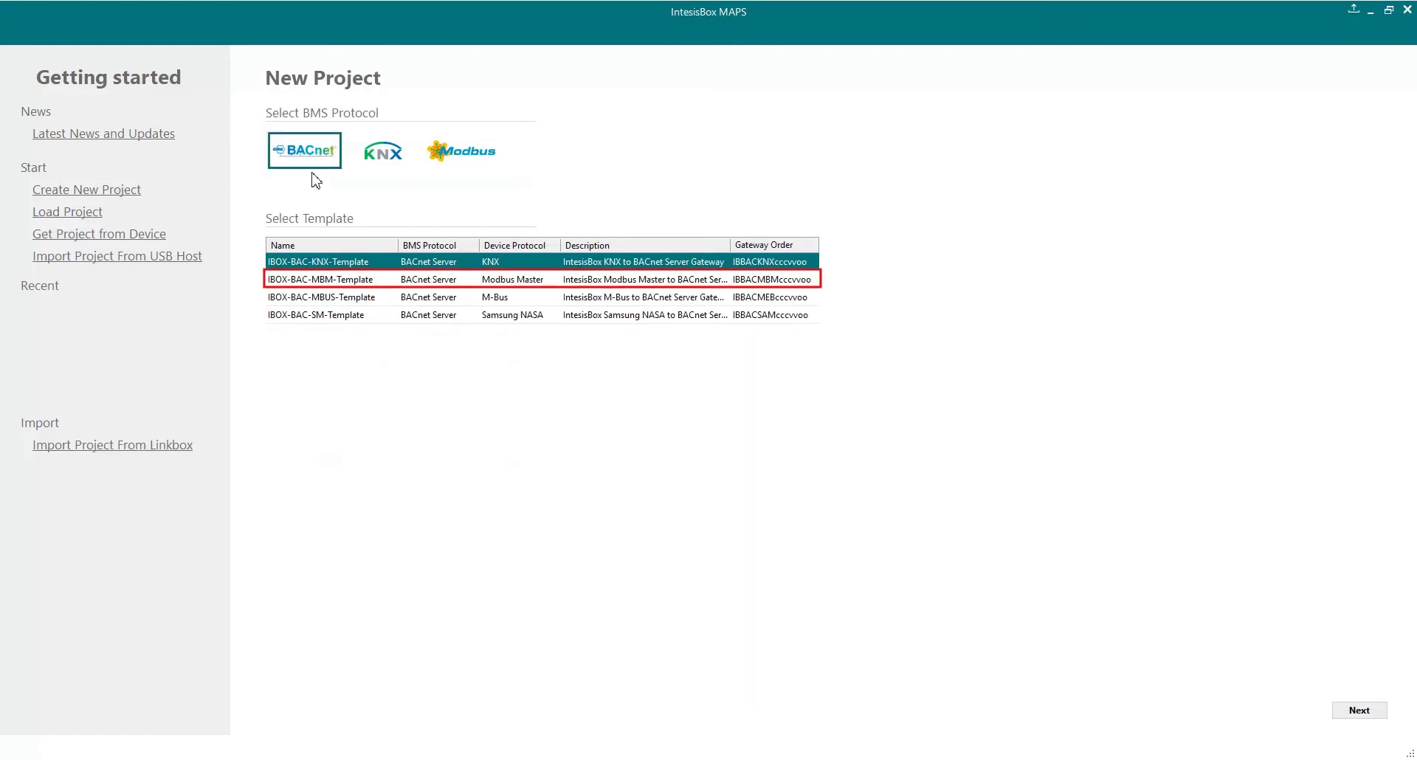
click(352, 283)
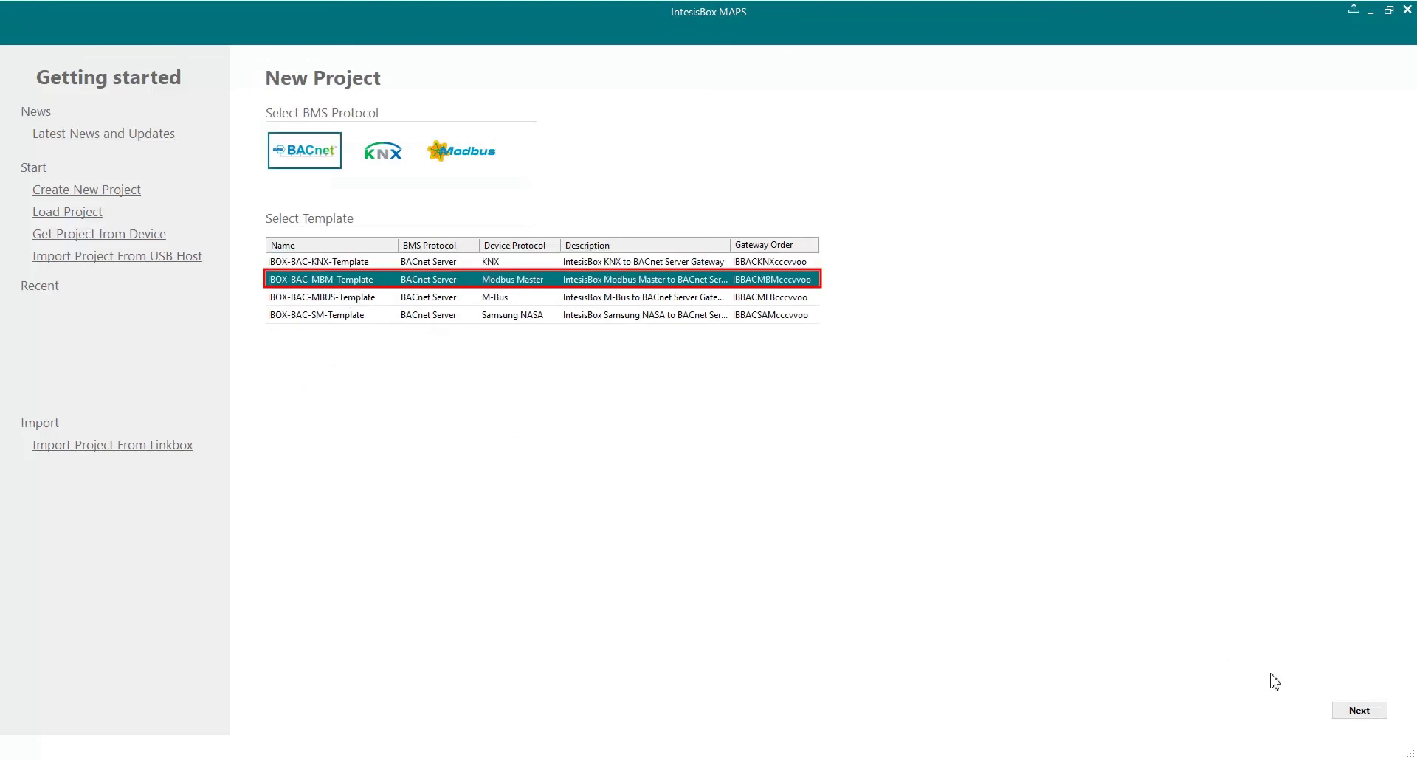
click(1367, 714)
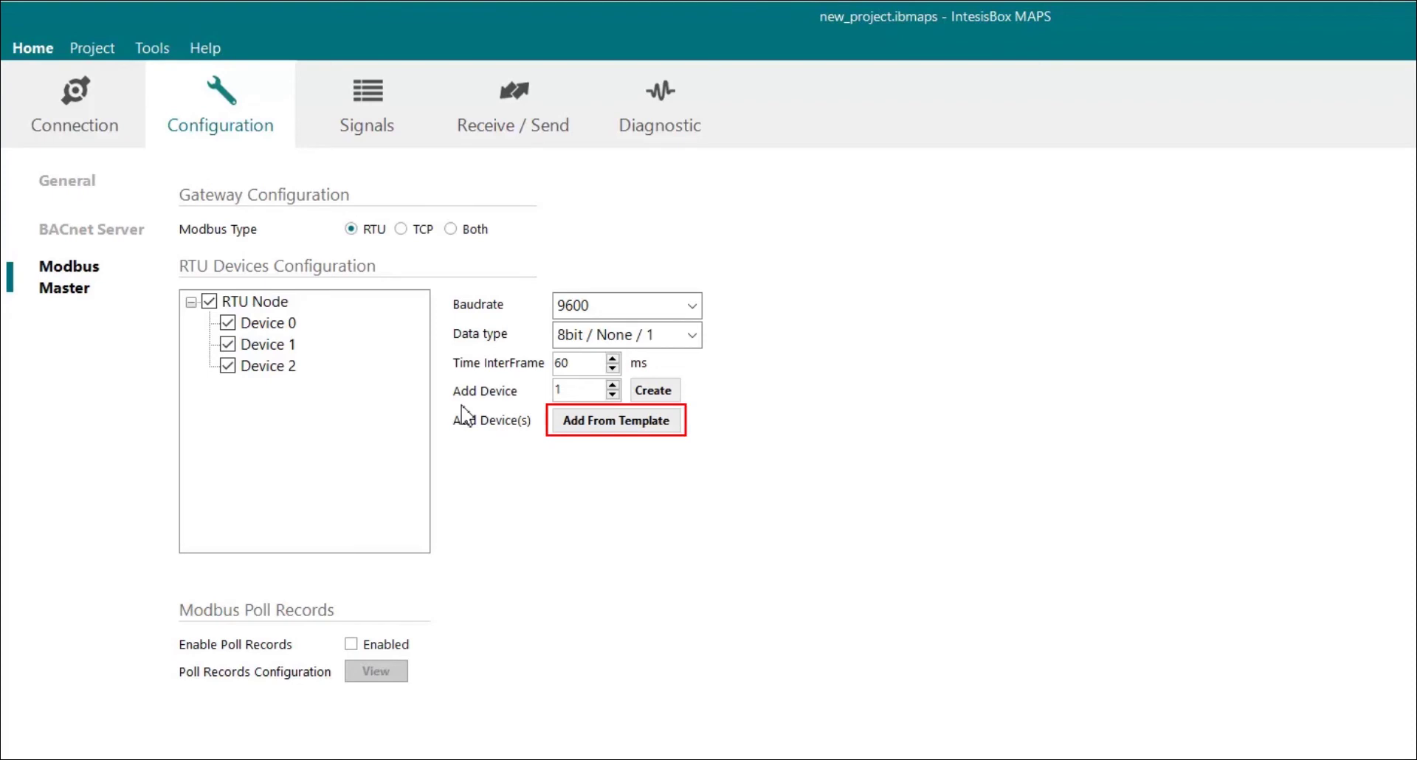
Step: Open the Add From Template window from the Modbus Master configuration
click(601, 425)
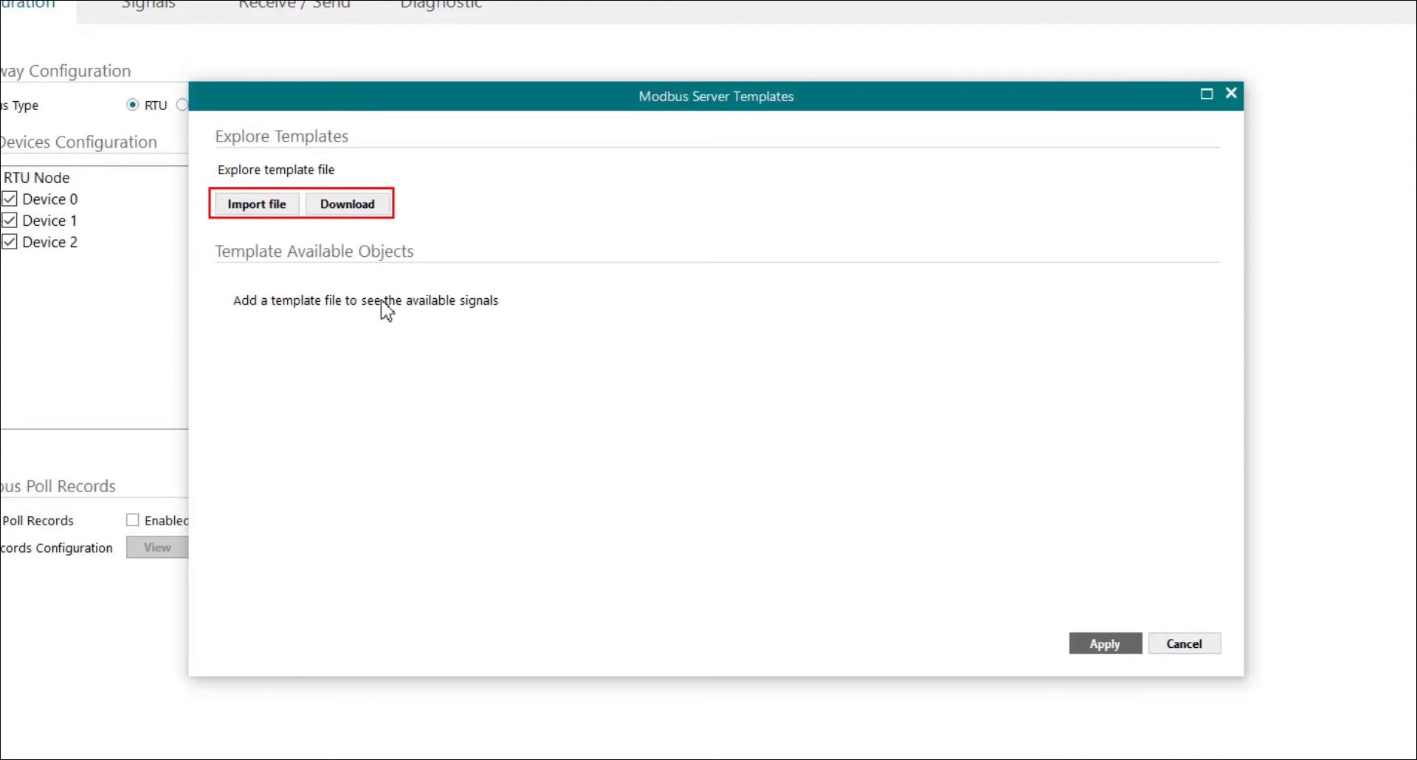
Step: Import Danfoss-FC102_Drive-00-V01-BAC-MBM.bacmbm from the IBOX-BAC-MBM template folder
click(275, 205)
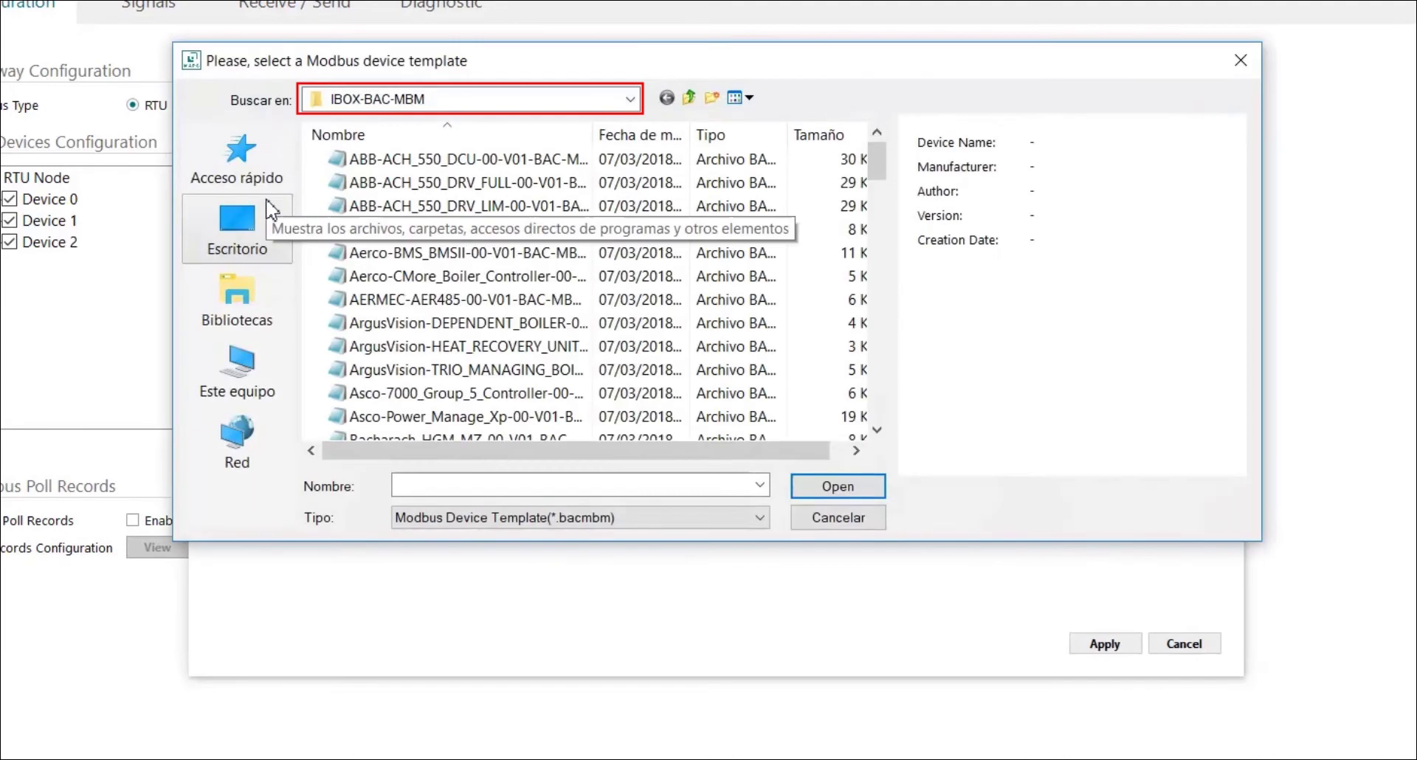
click(635, 104)
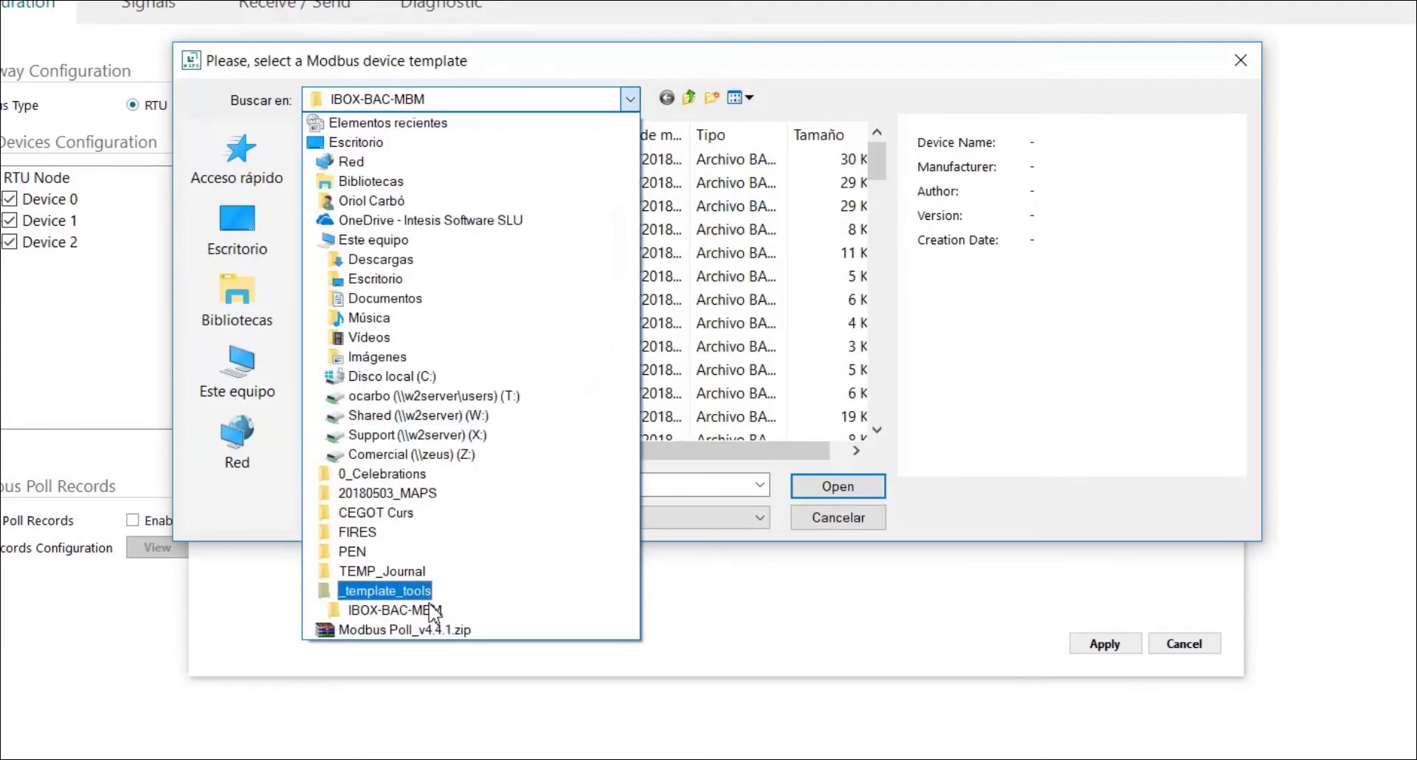
click(436, 611)
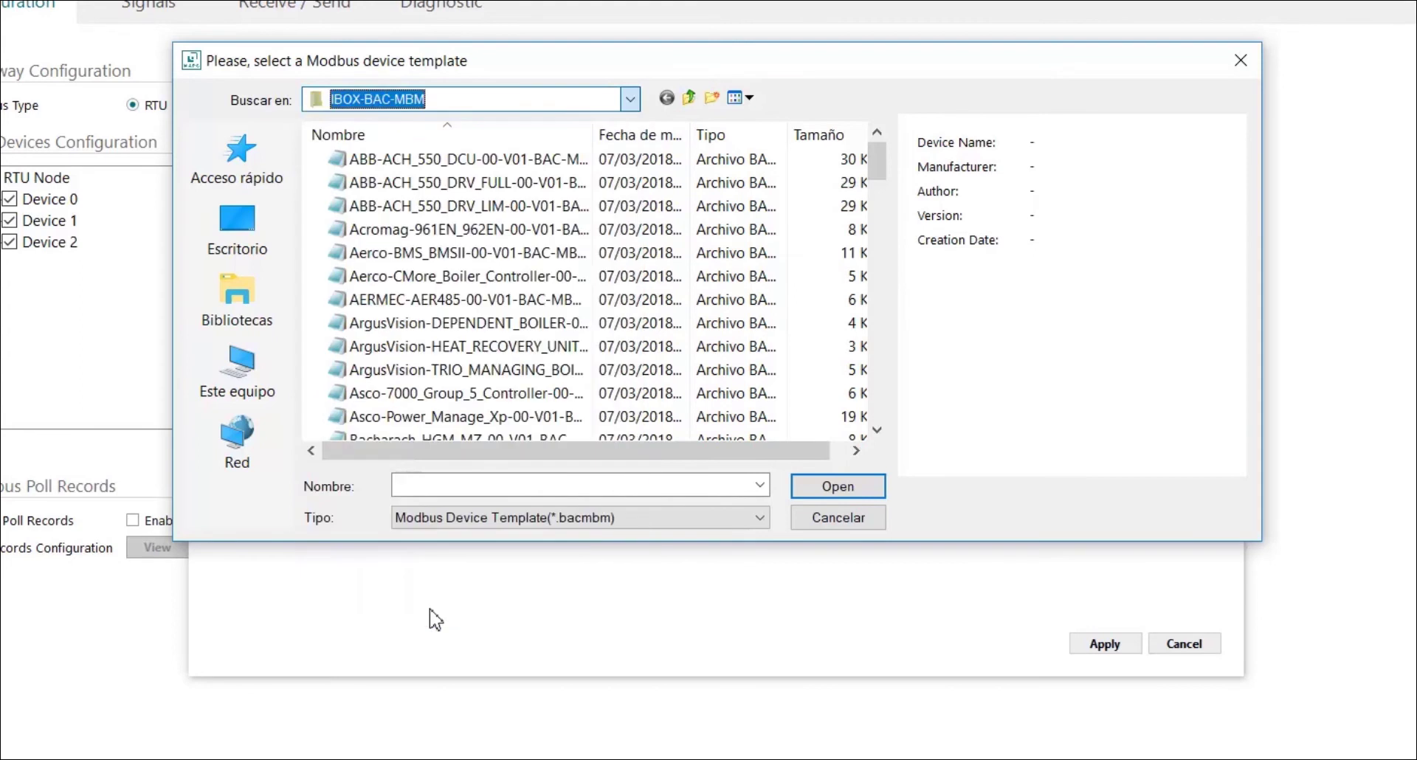
click(444, 184)
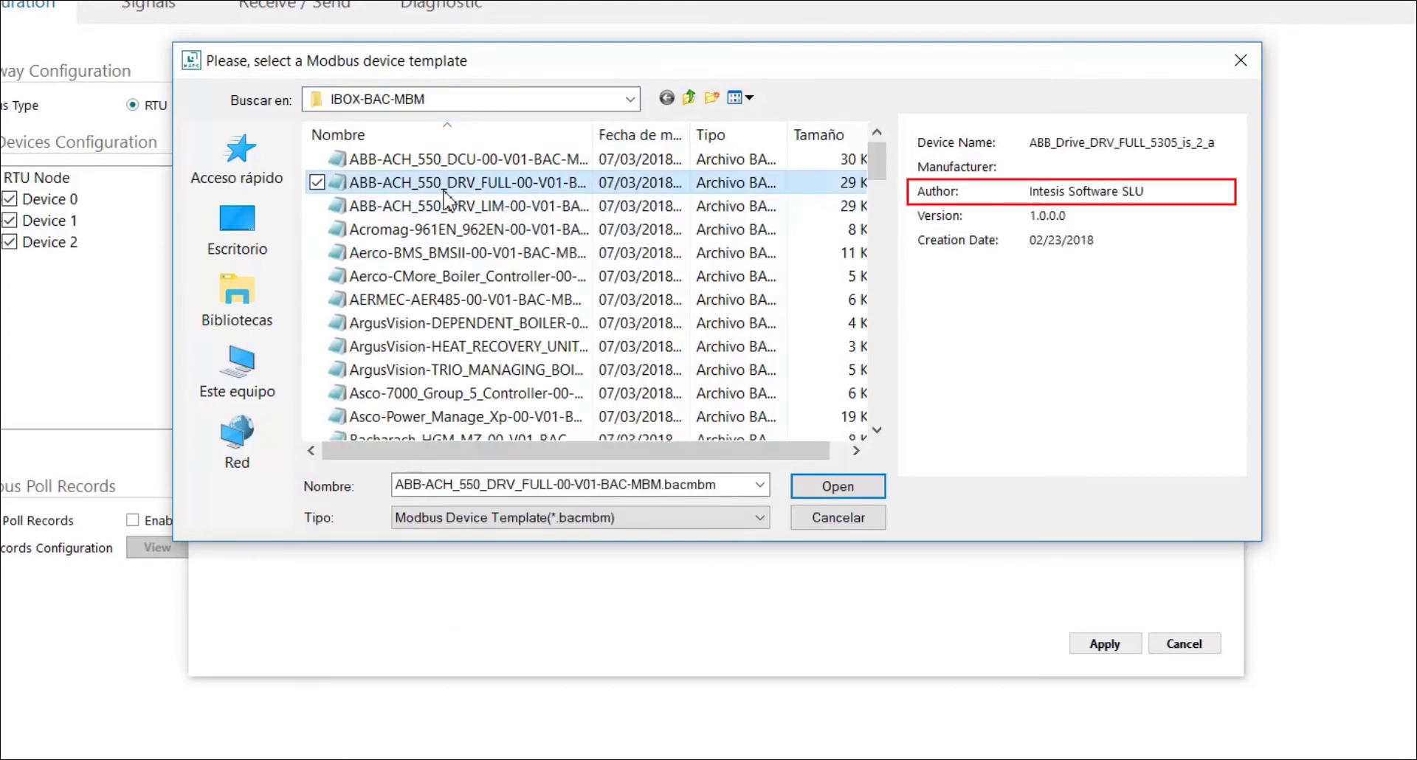
click(435, 252)
scroll(436, 258, down, 4)
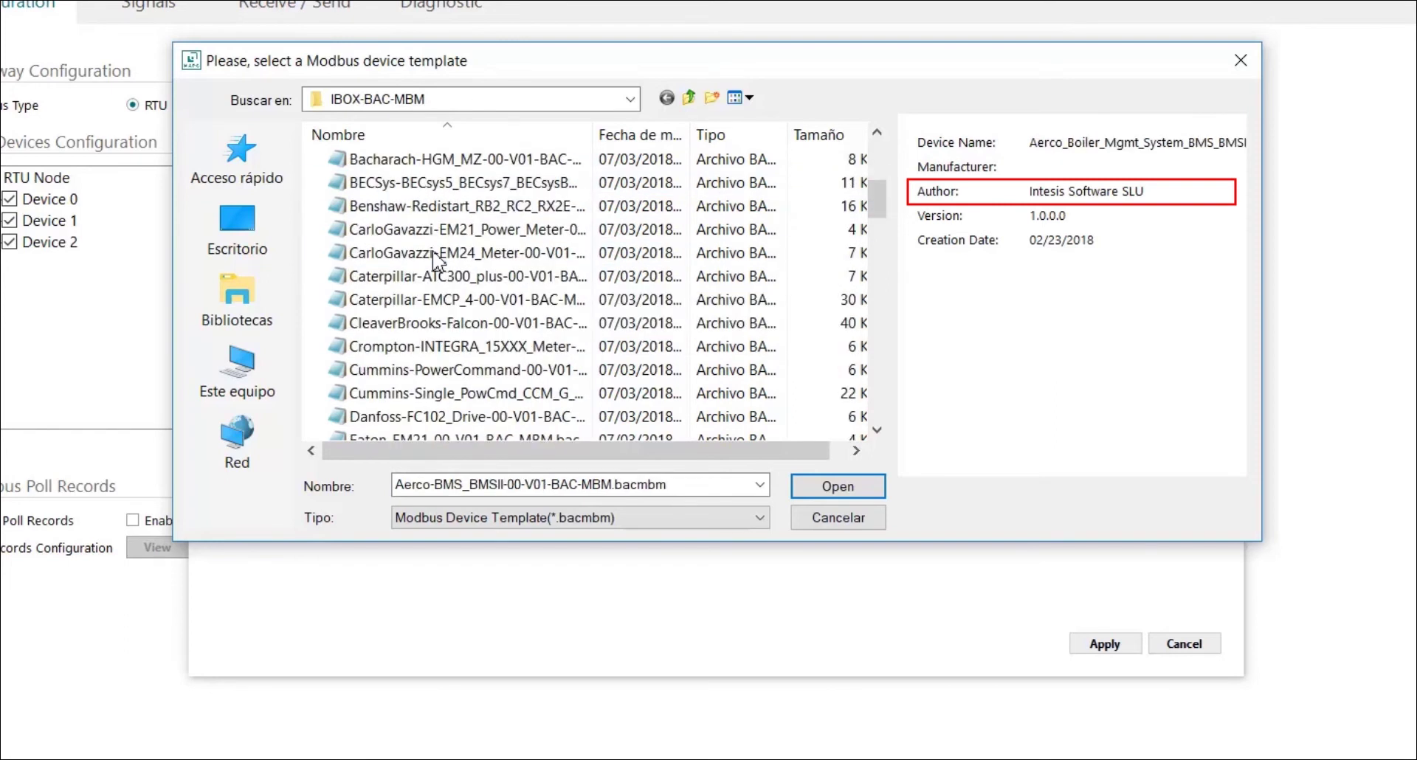
click(437, 258)
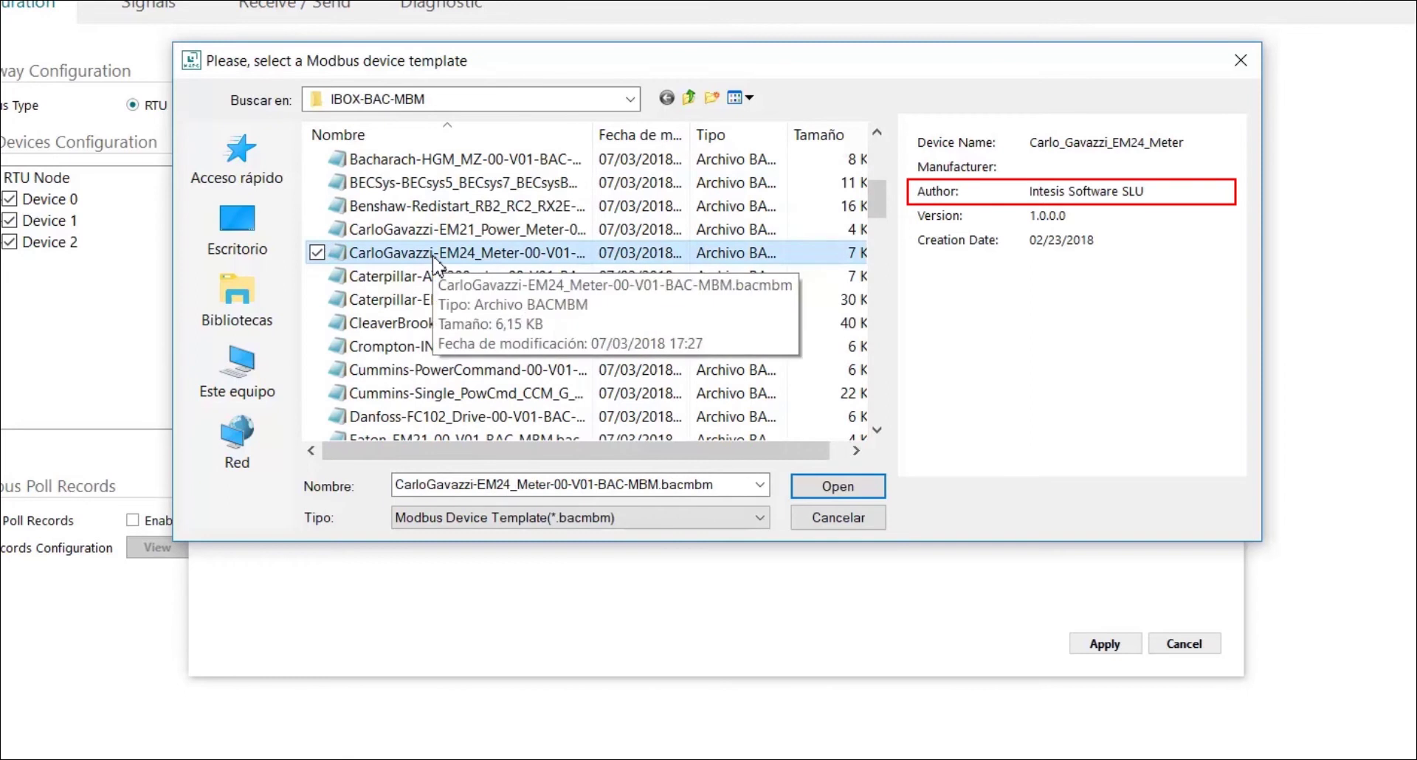
scroll(436, 265, down, 2)
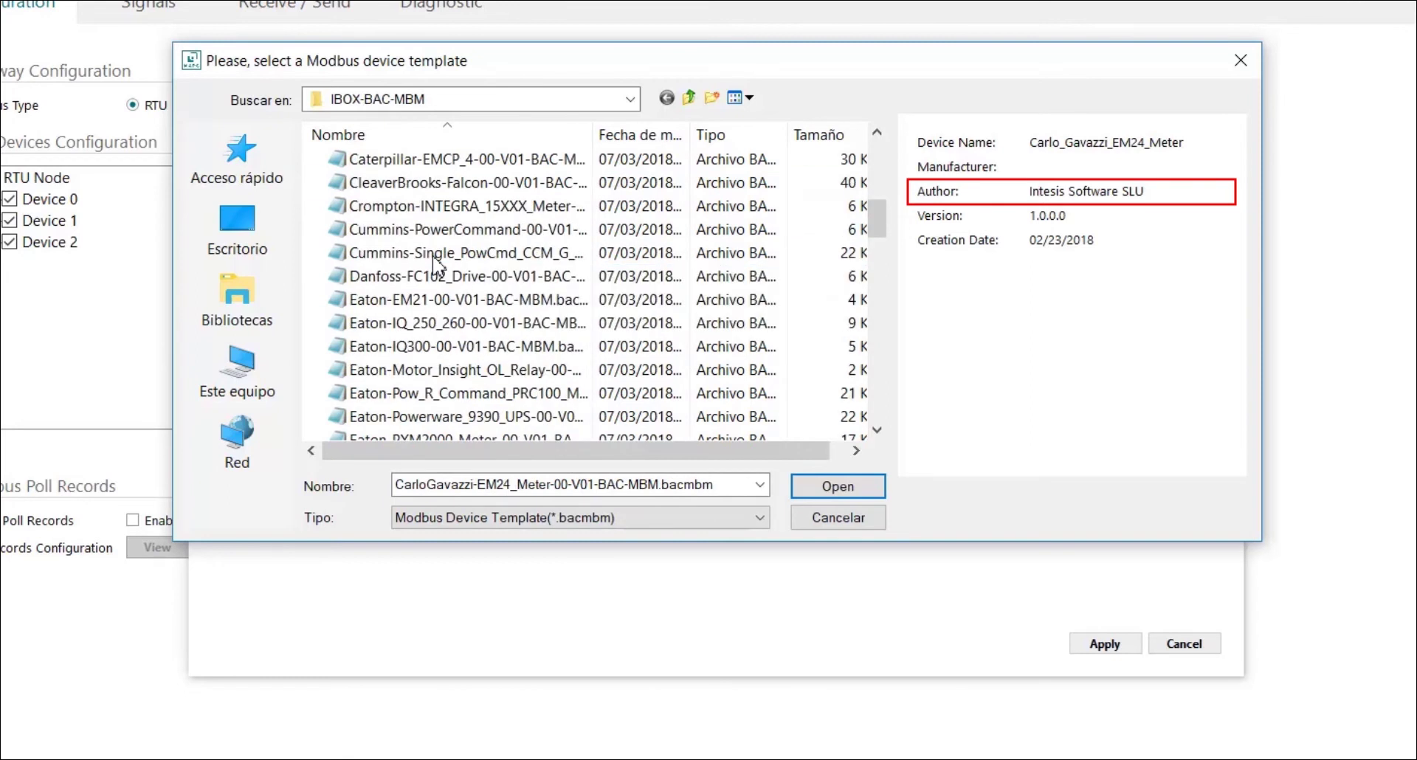
click(440, 277)
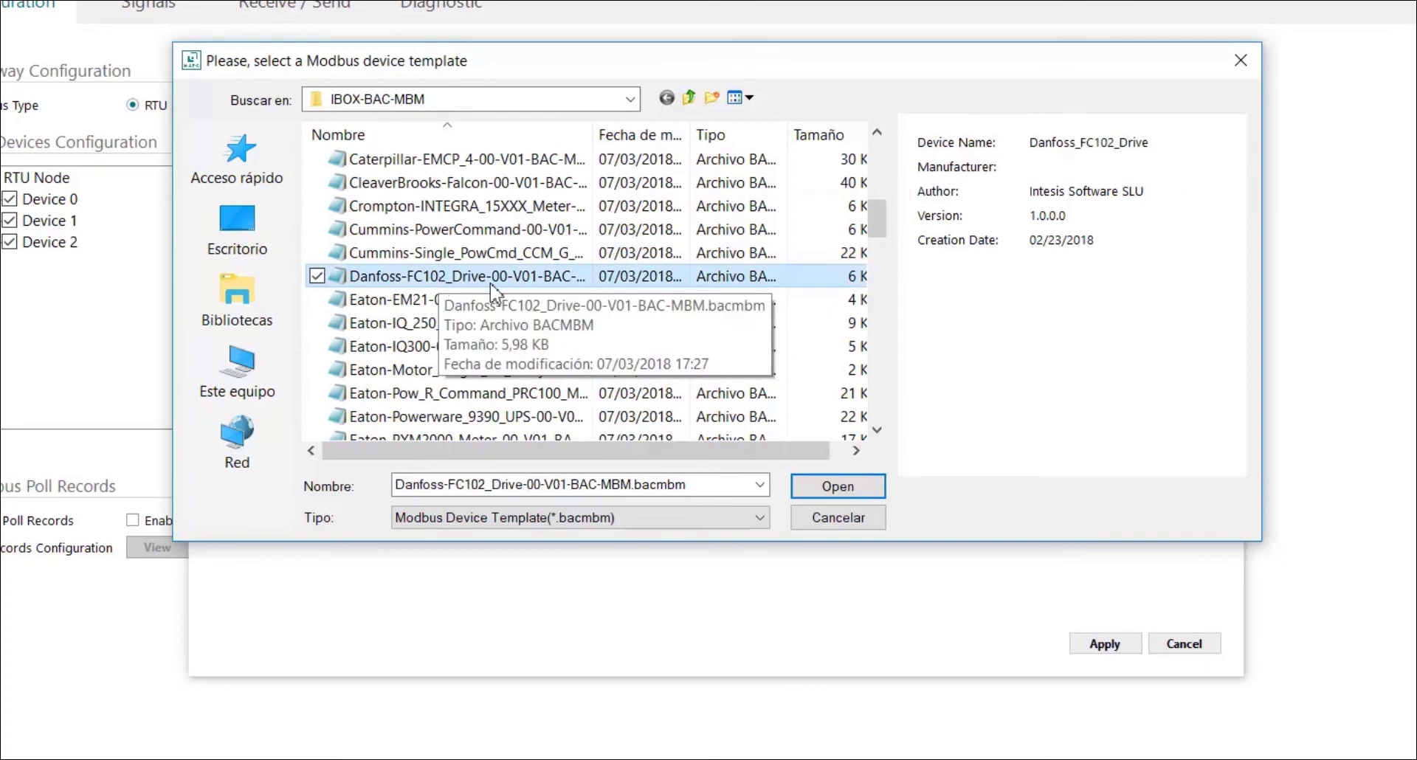
click(815, 488)
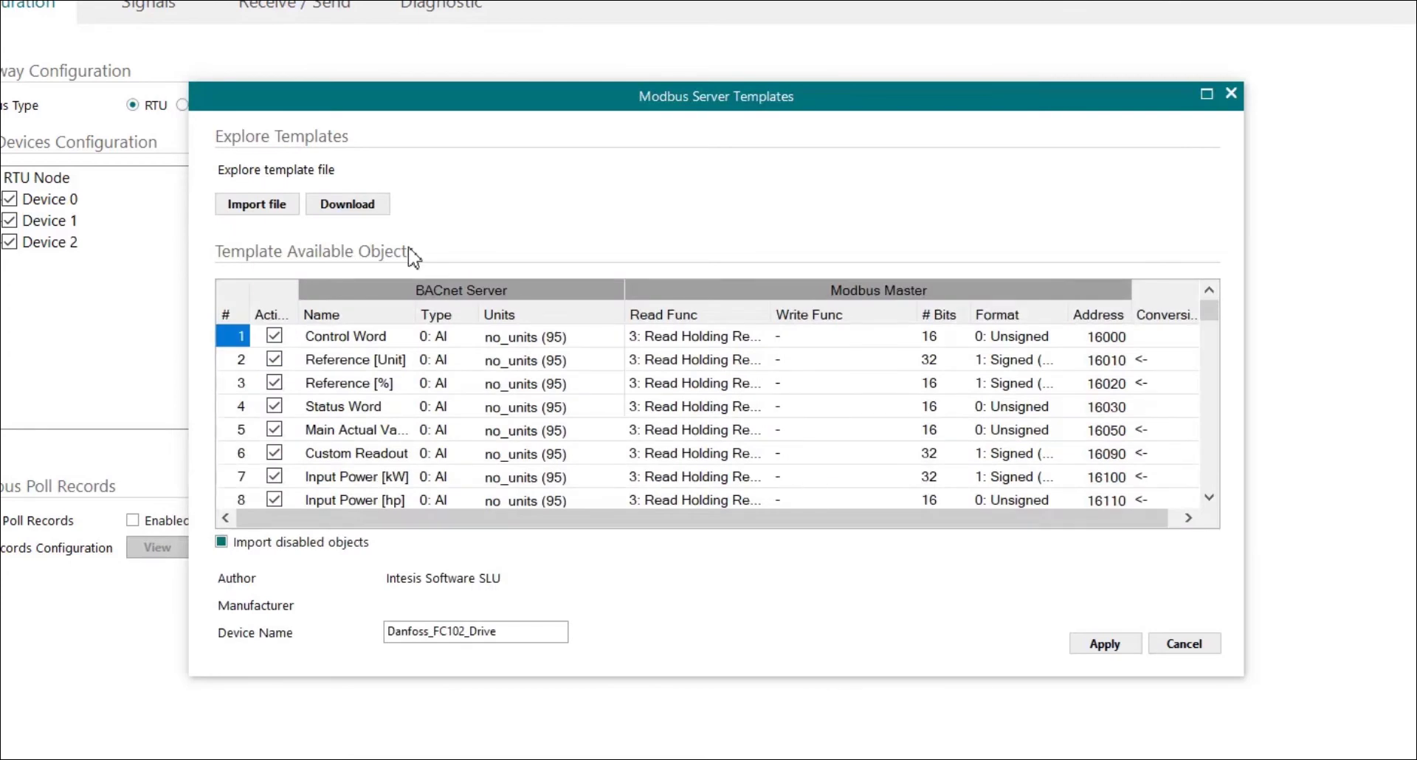
Step: Filter the downloadable template library by model name EM21 and select CarloGavazzi EM21 Power Meter-00
click(358, 209)
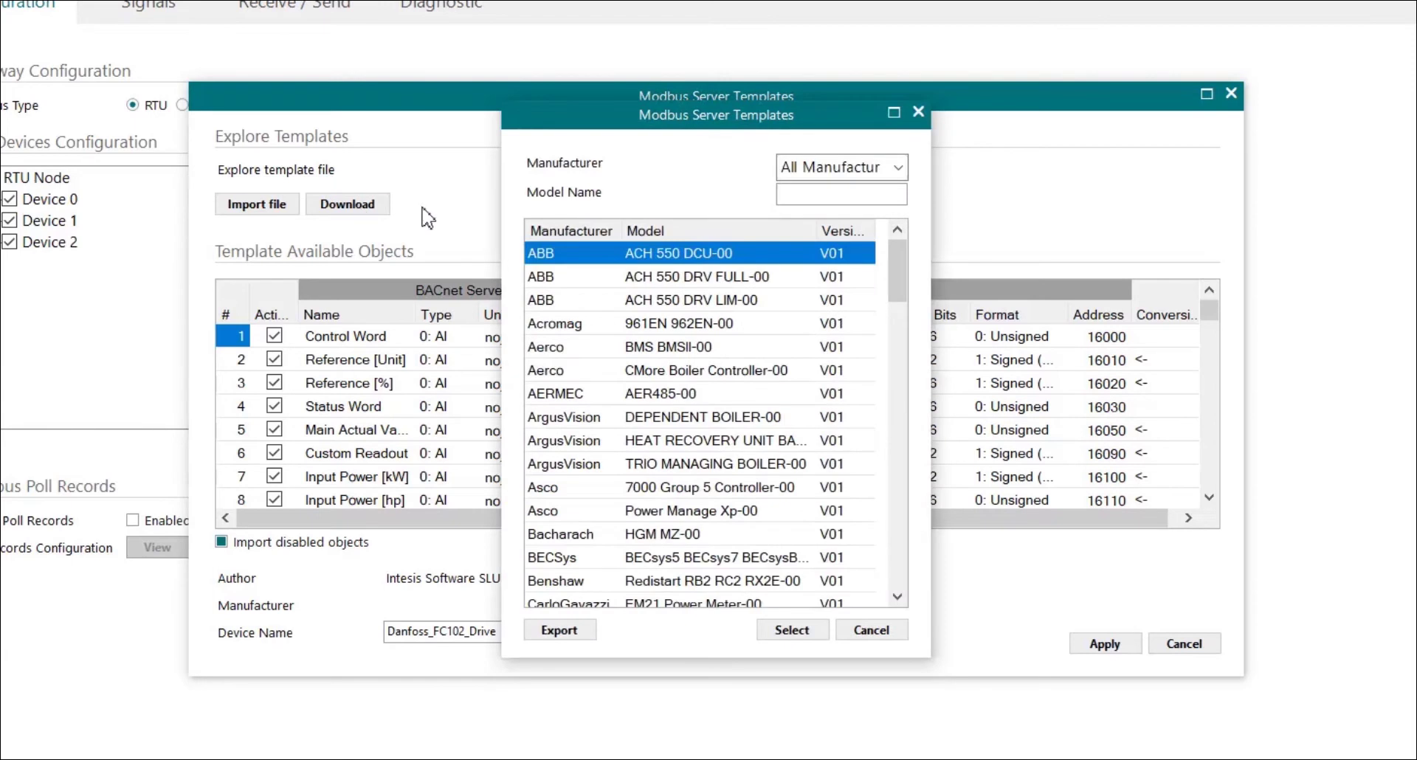
scroll(709, 347, down, 6)
scroll(709, 347, up, 6)
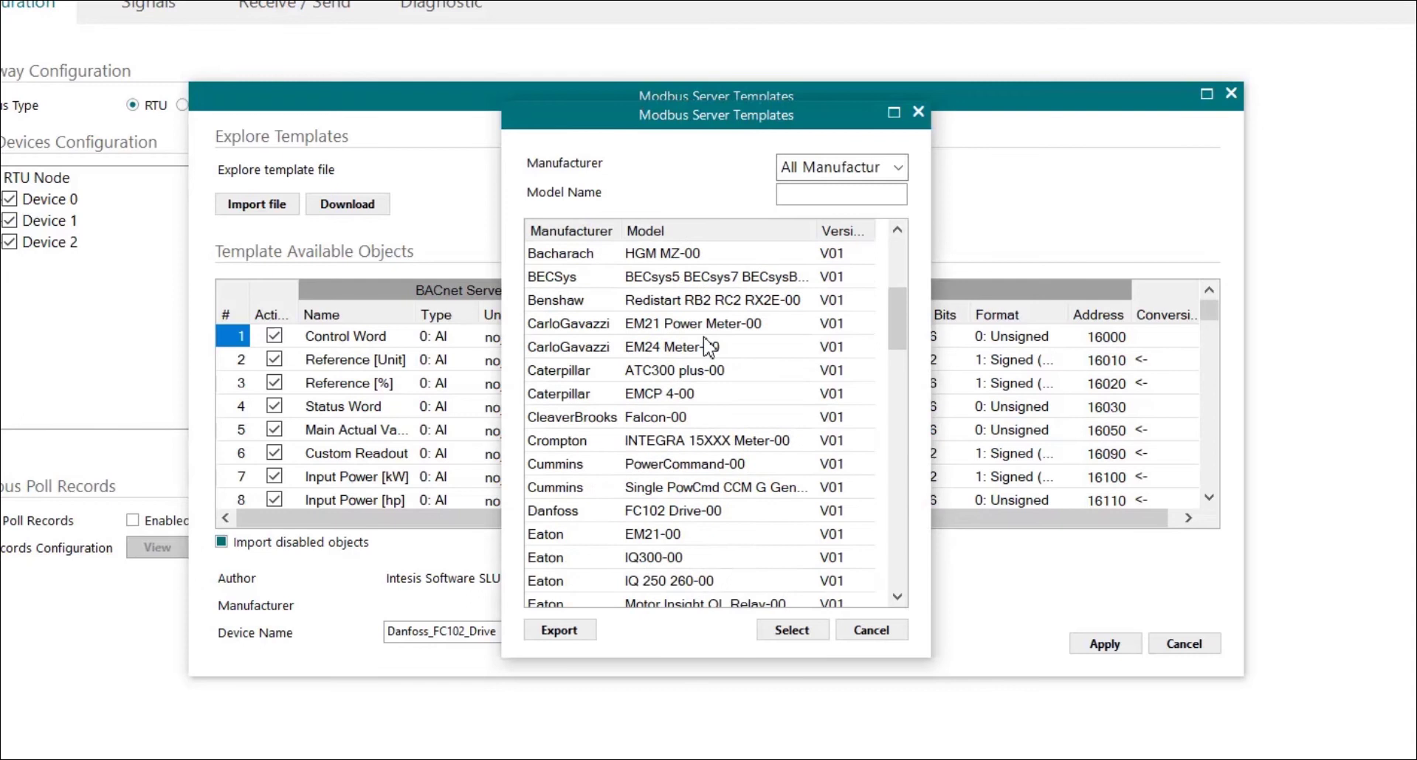
click(898, 168)
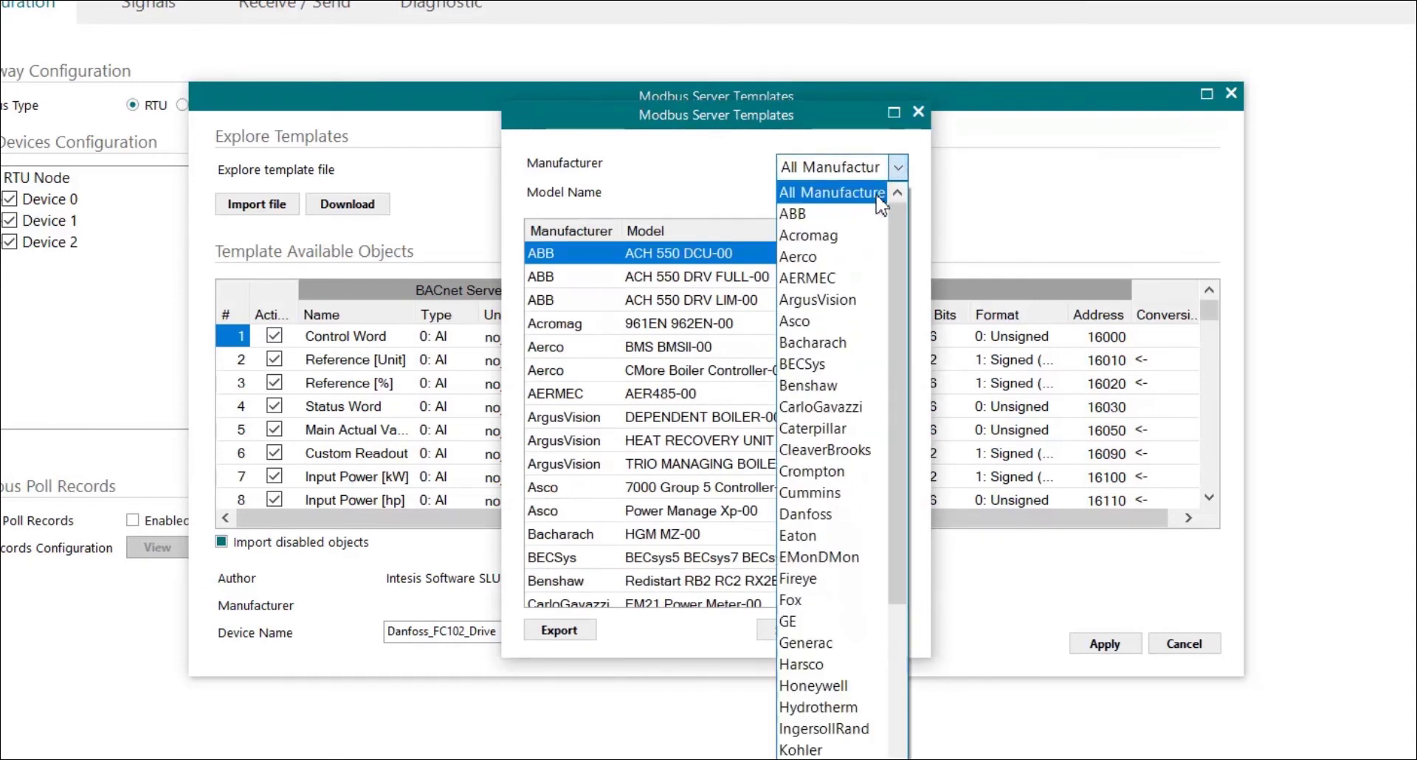
click(845, 344)
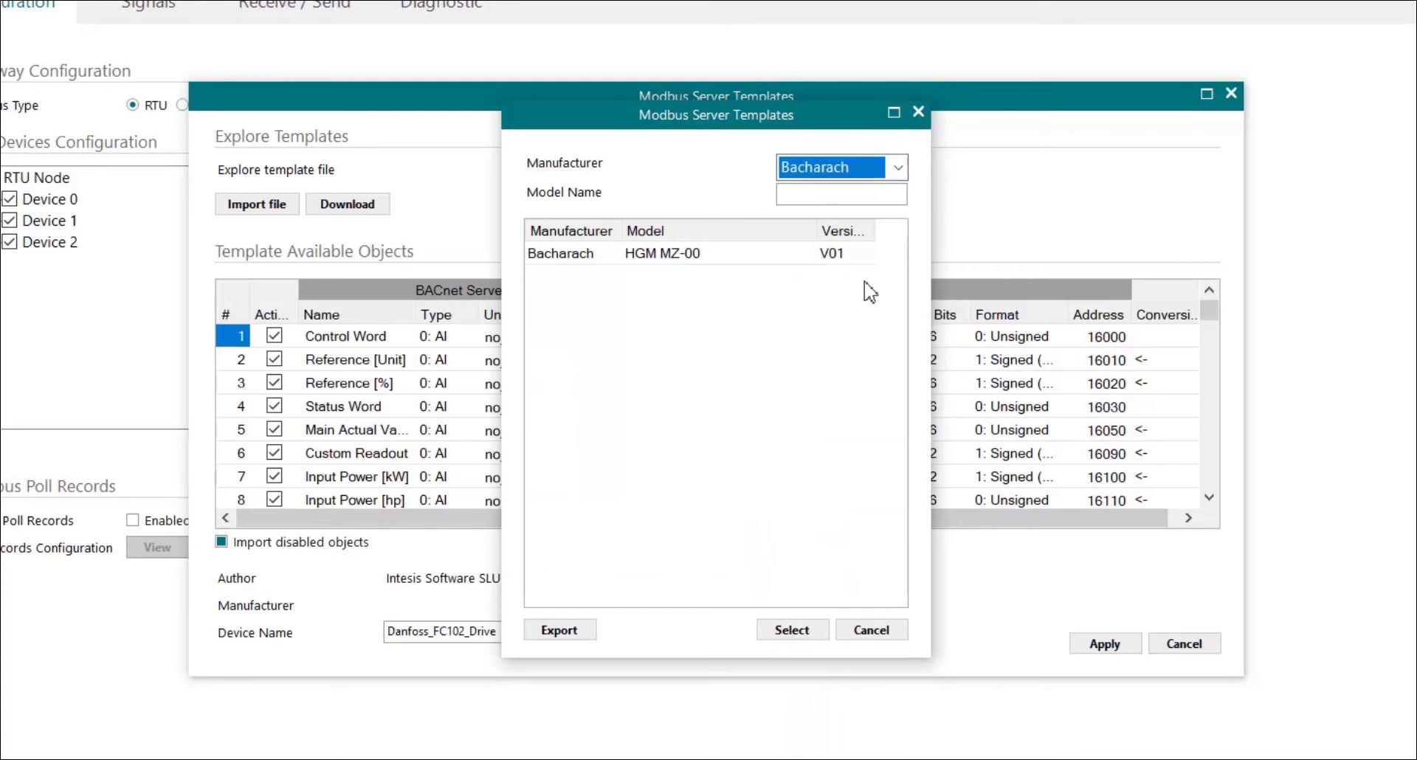
click(894, 169)
scroll(834, 222, up, 5)
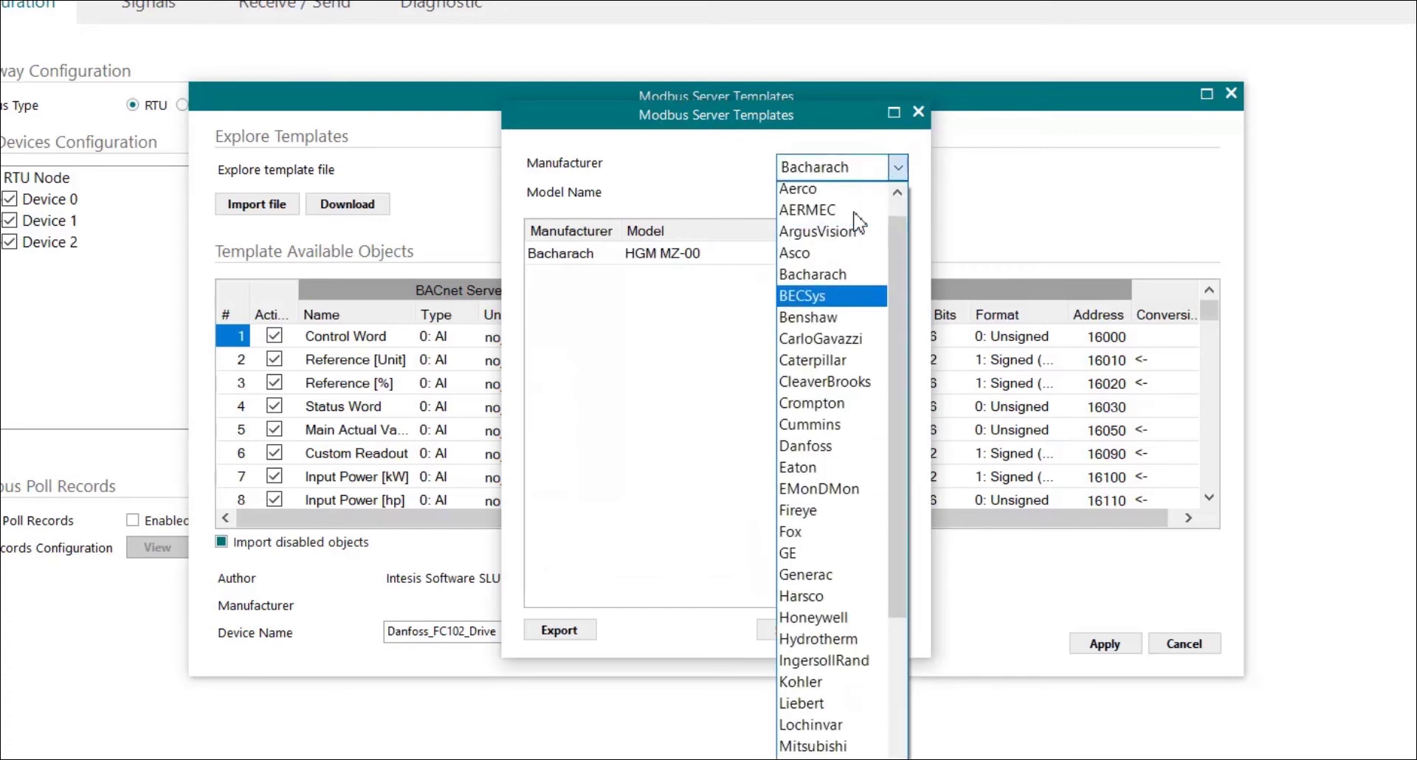
click(834, 192)
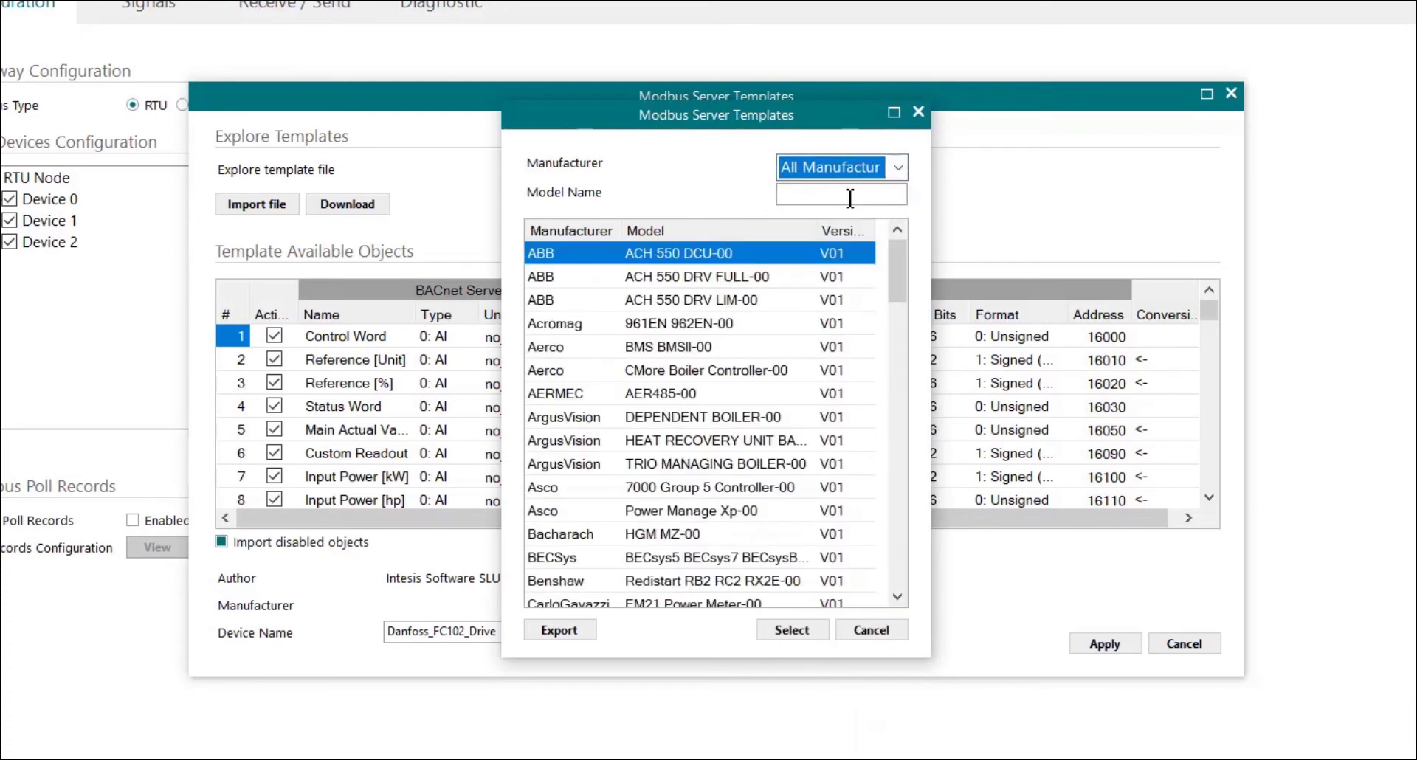
click(851, 198)
text(EM21)
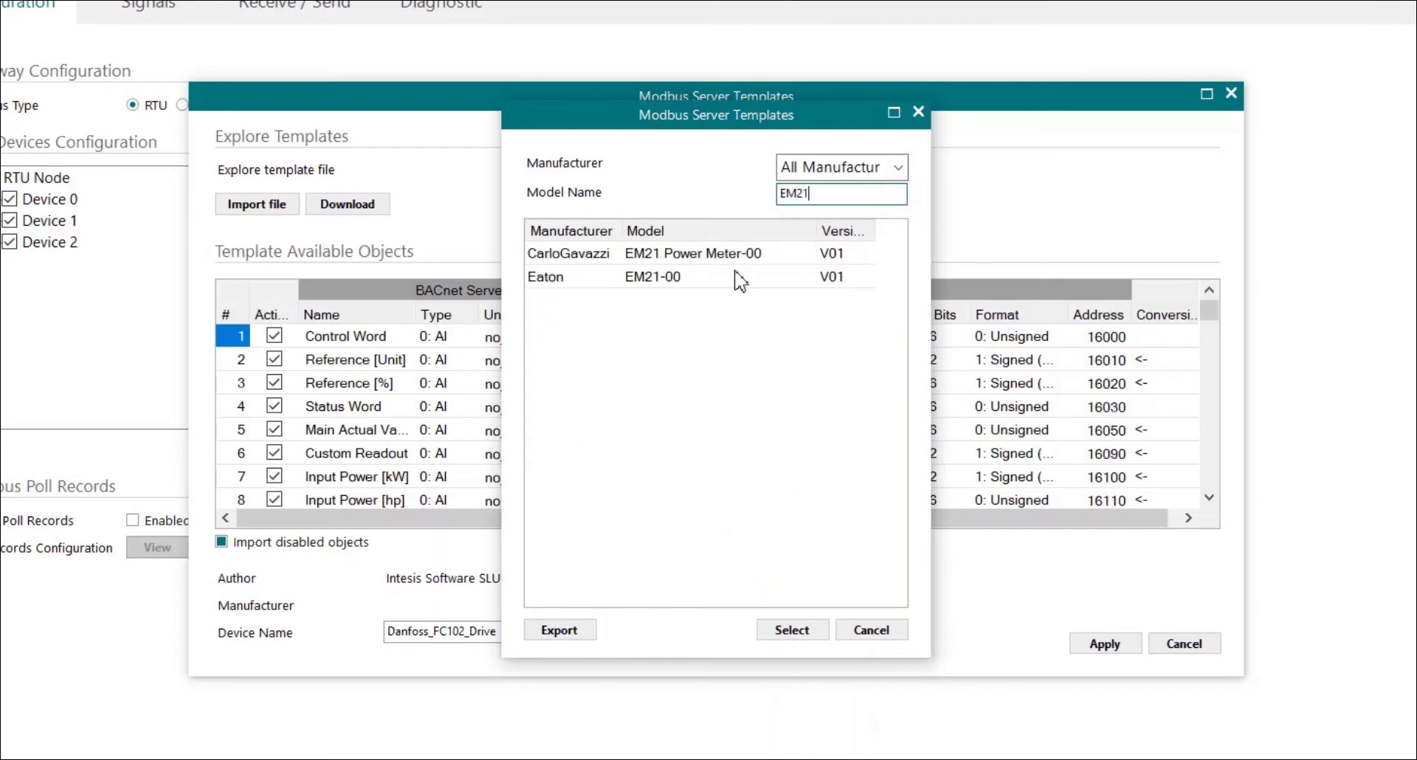
click(741, 256)
Step: Add the EM21 template as a new device with V L2-N, V L3-N, W L1, A L2, A L3 deactivated
click(787, 631)
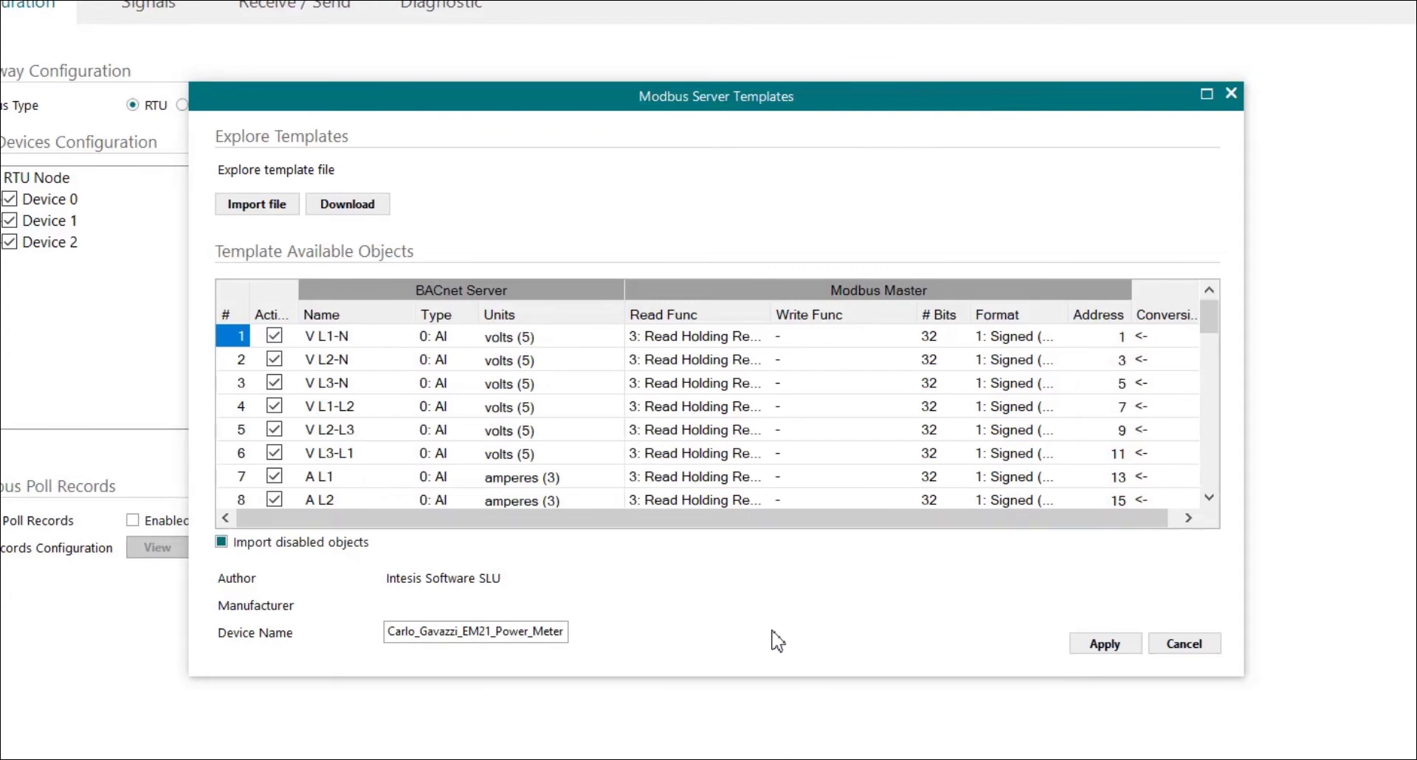
click(275, 359)
click(275, 383)
scroll(274, 408, down, 2)
click(275, 406)
click(275, 382)
click(275, 360)
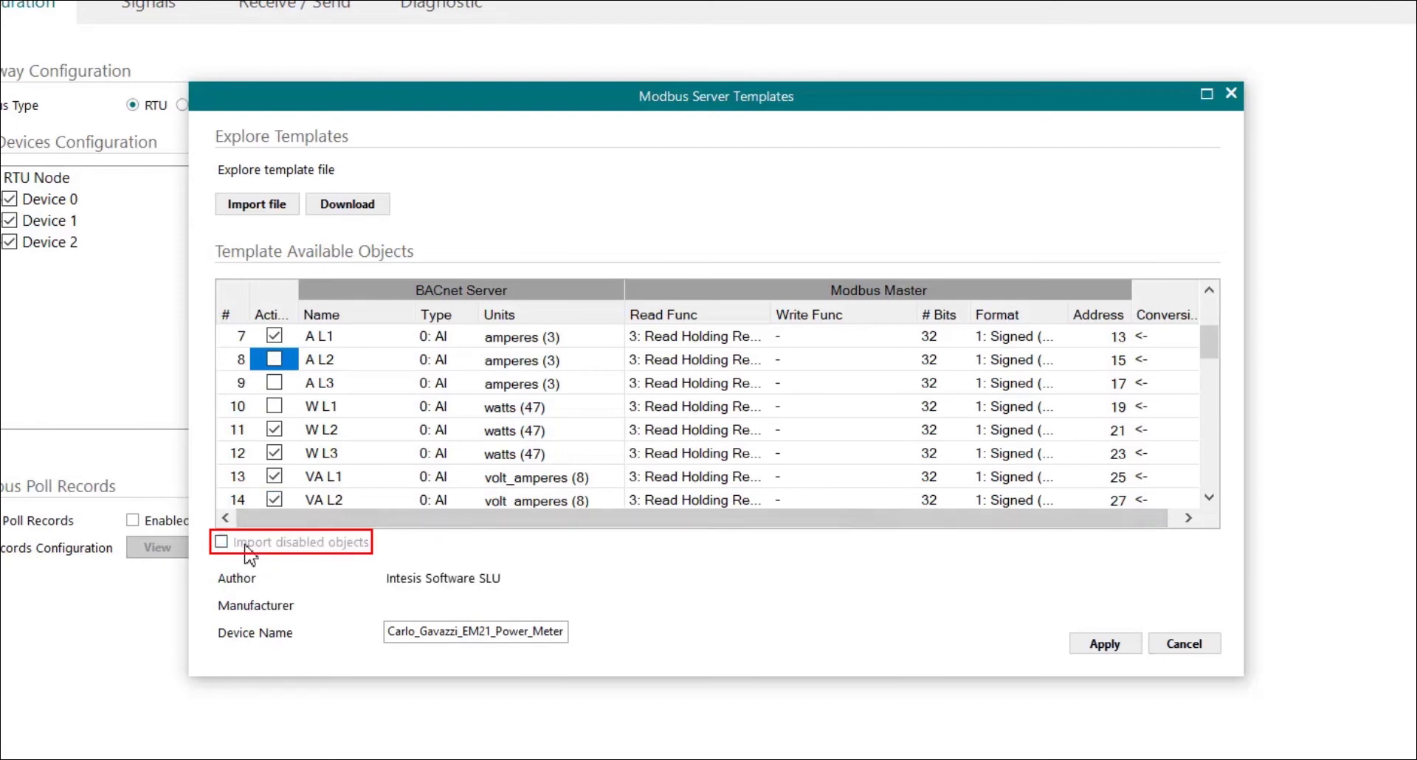
click(1078, 644)
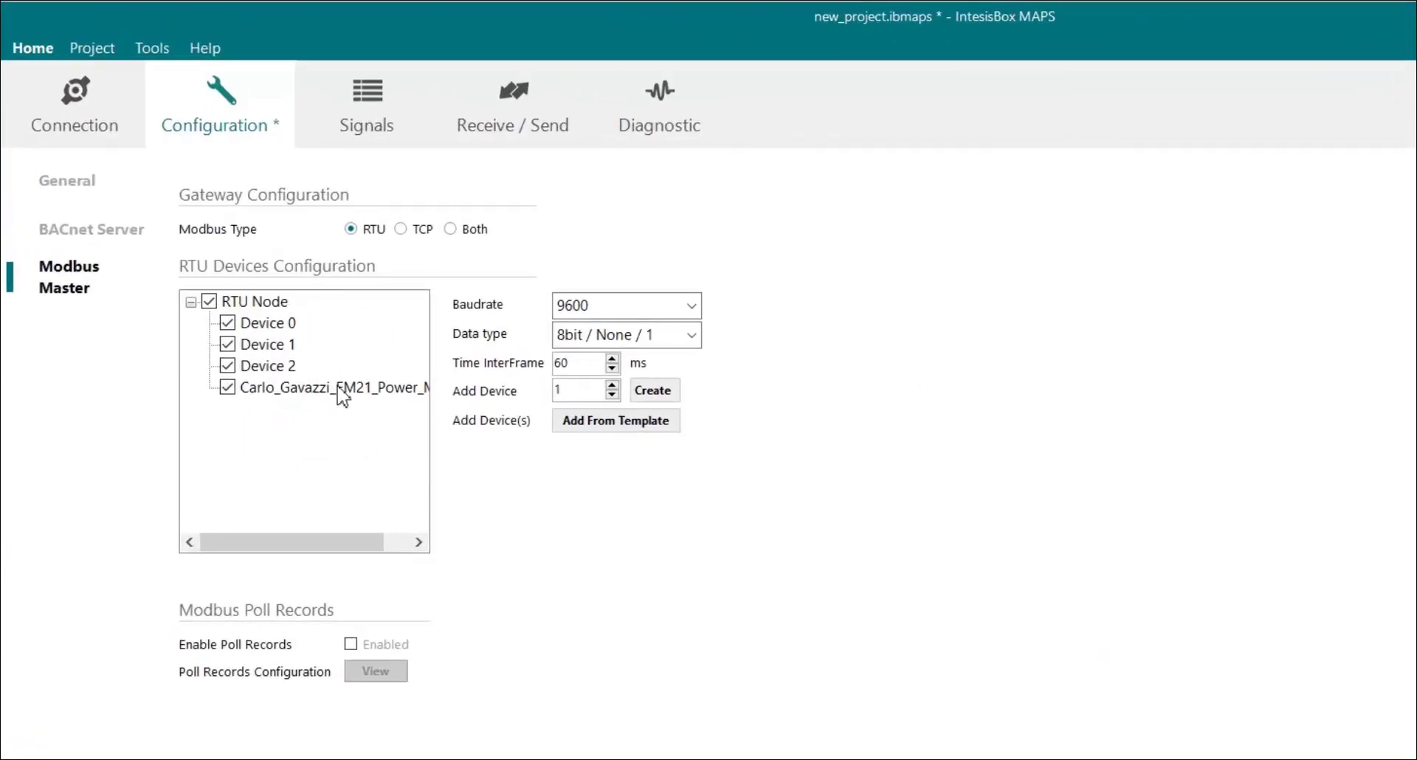
Step: Delete '_Power_Meter' from the new device's name so it reads Carlo_Gavazzi_EM21
click(342, 393)
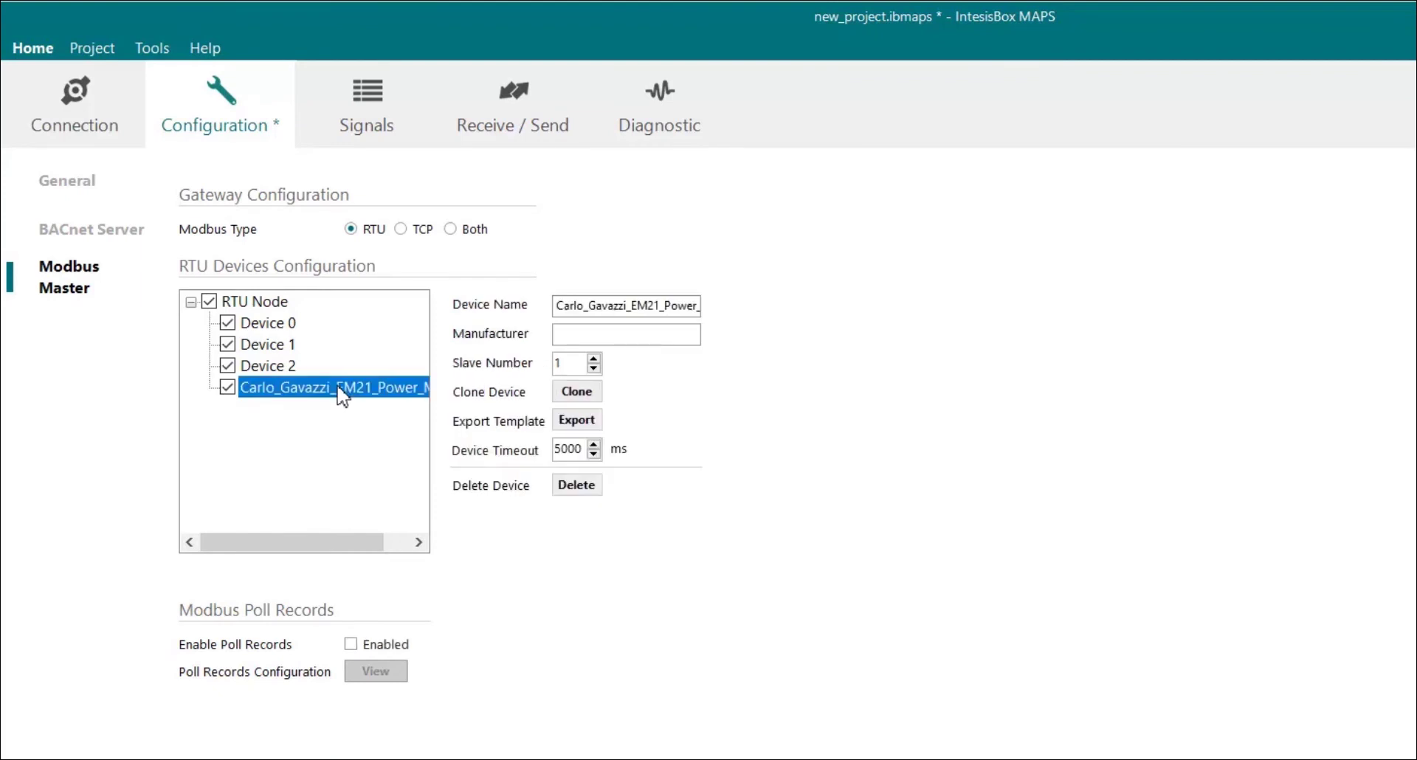
drag(663, 307, 817, 299)
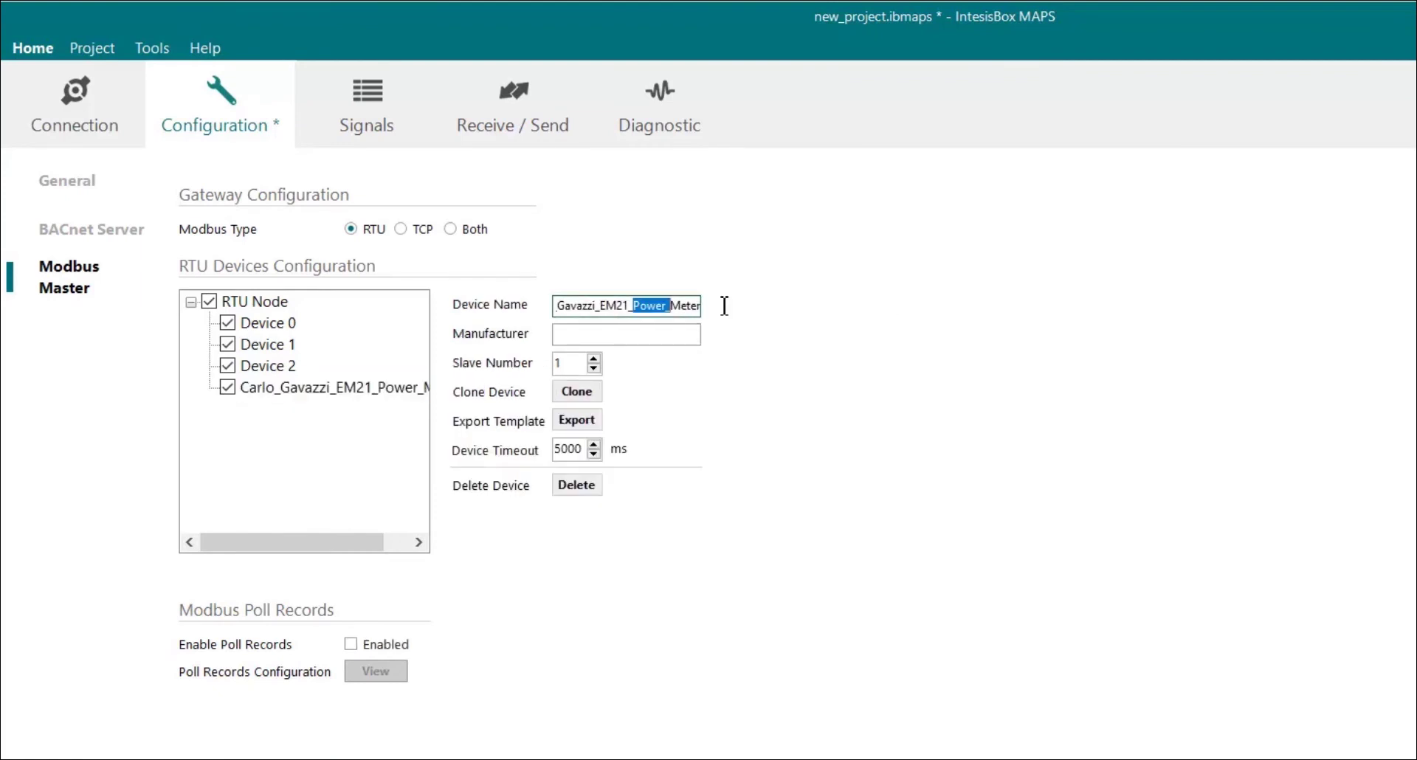
key(BackSpace)
key(BackSpace)
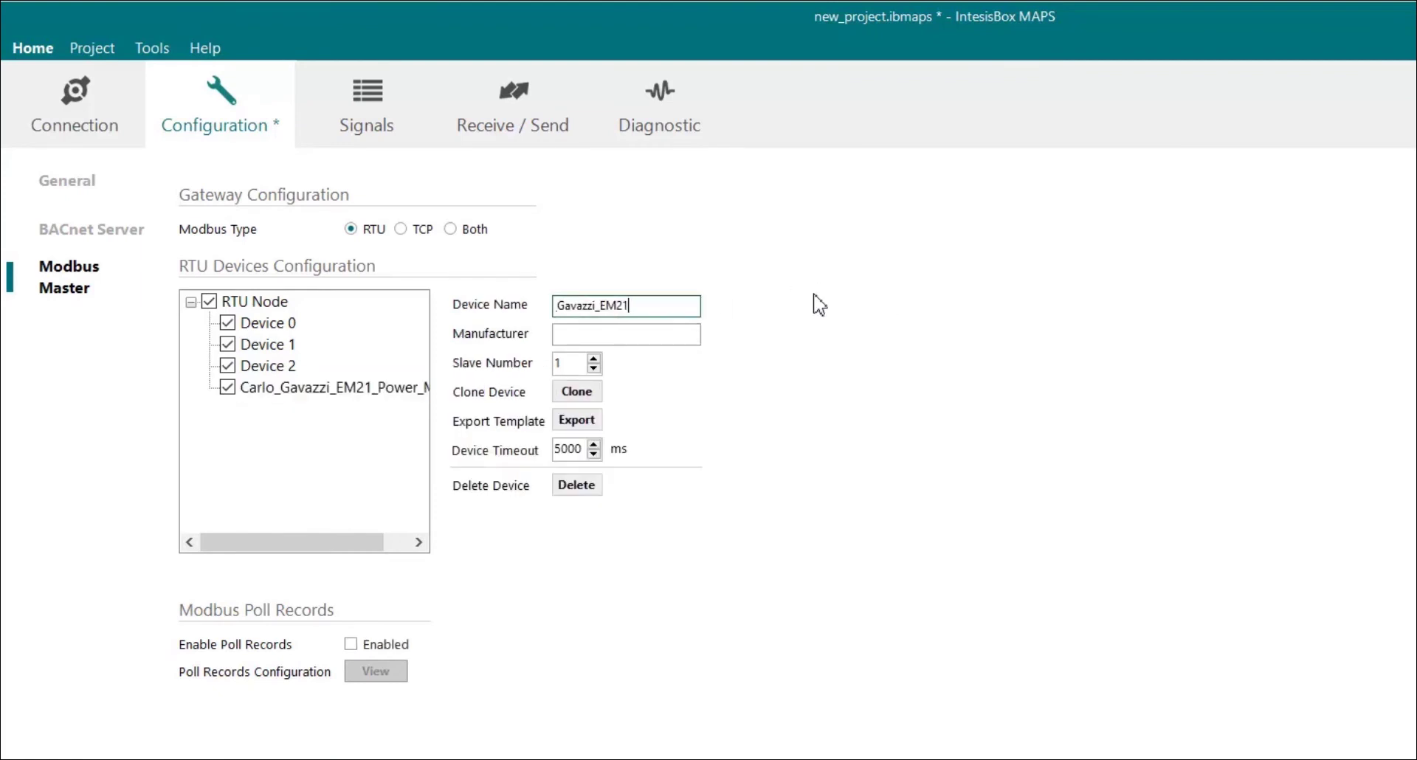
key(Tab)
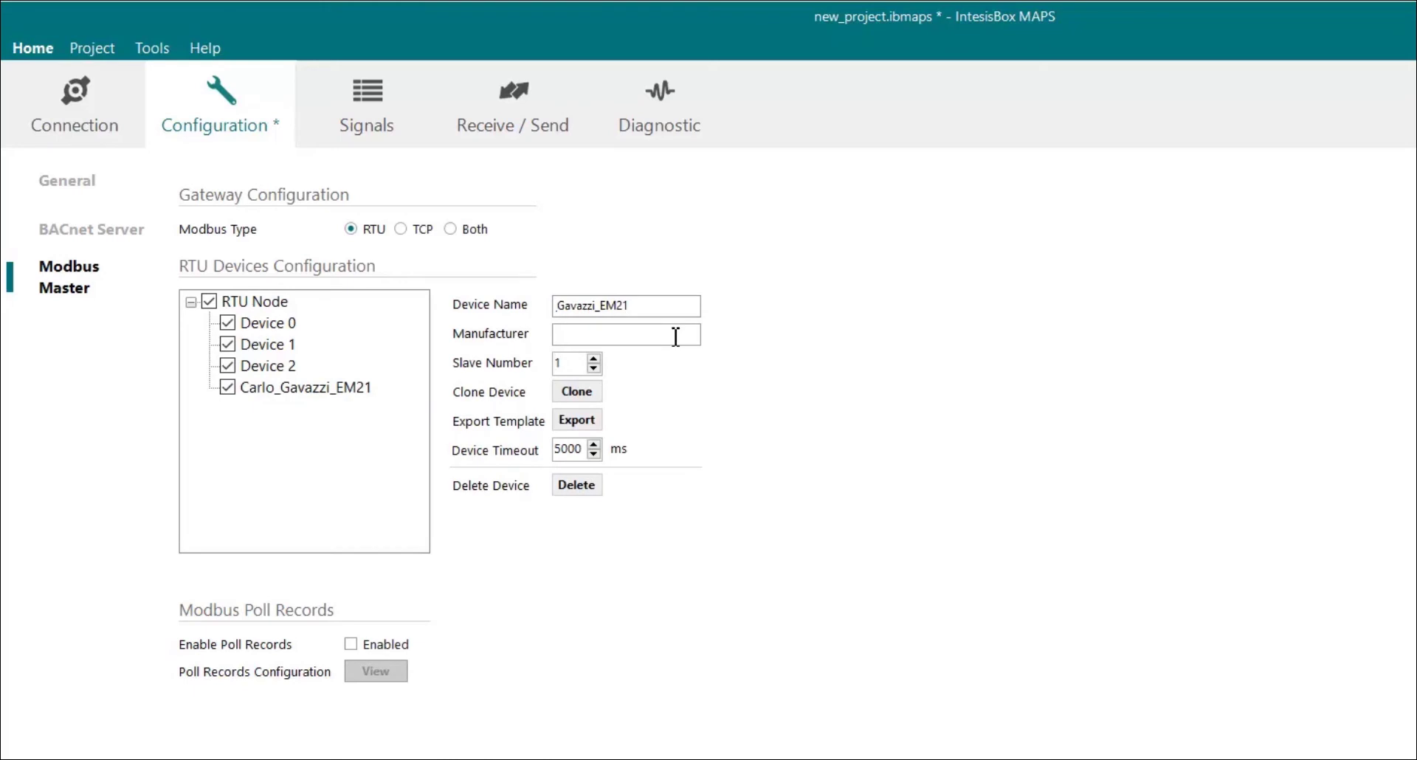
Step: Clone Carlo_Gavazzi_EM21 into 3 additional devices
click(329, 400)
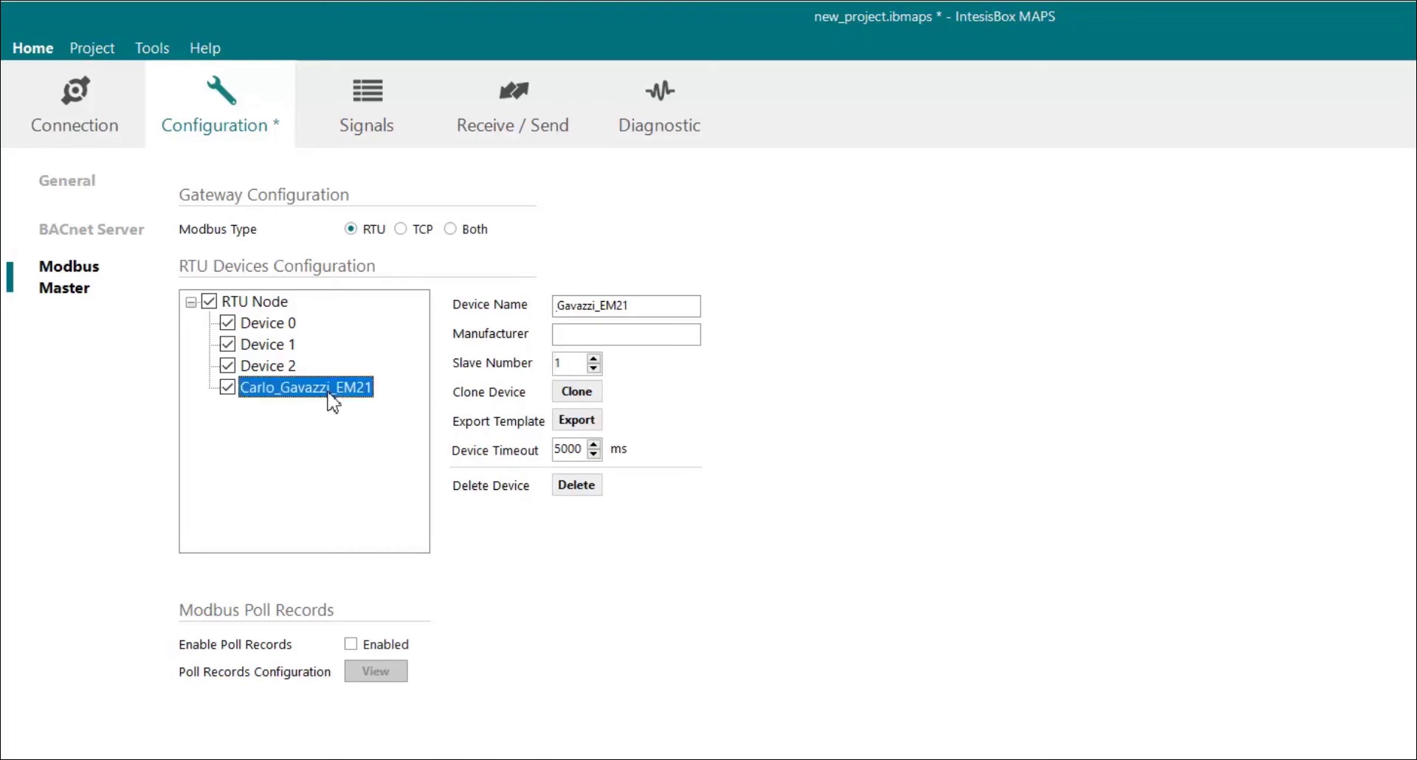
click(566, 387)
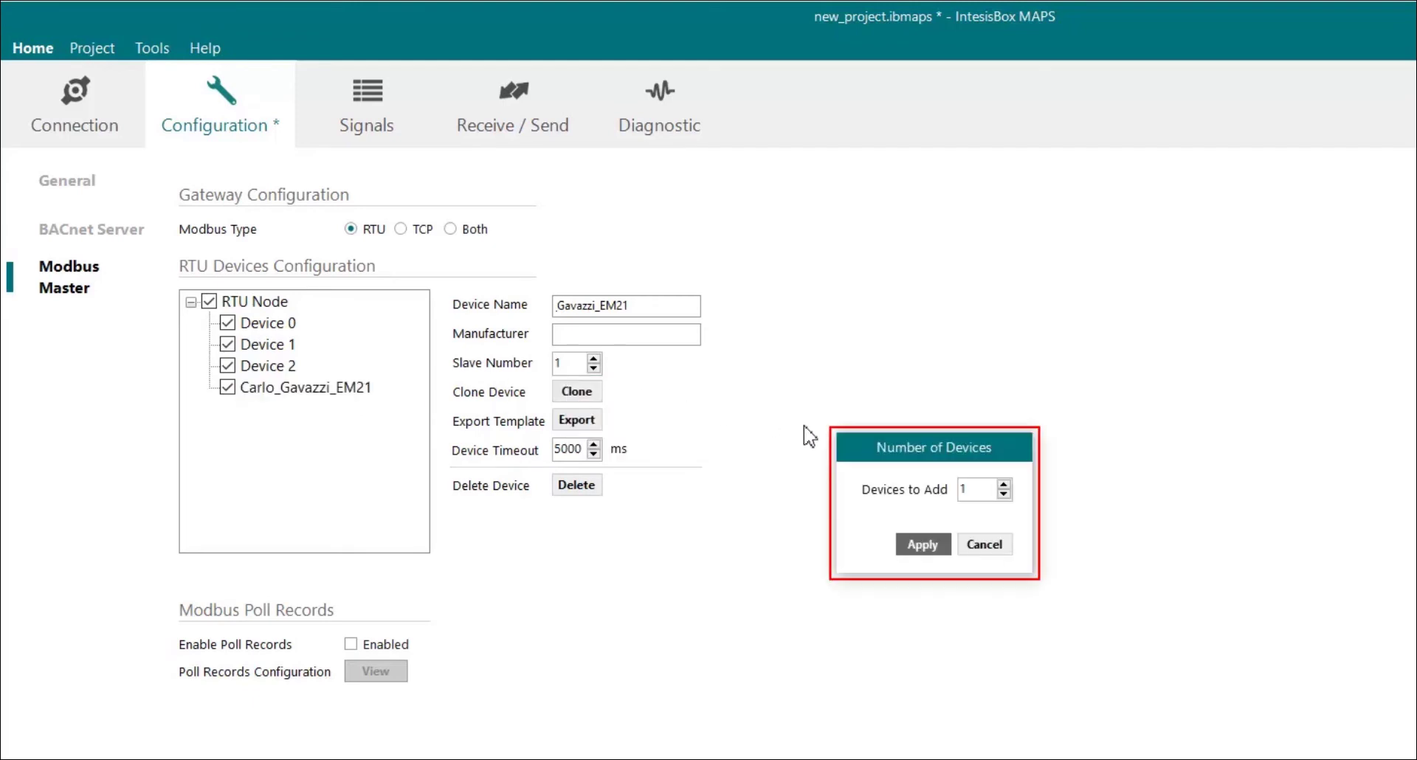
double_click(972, 493)
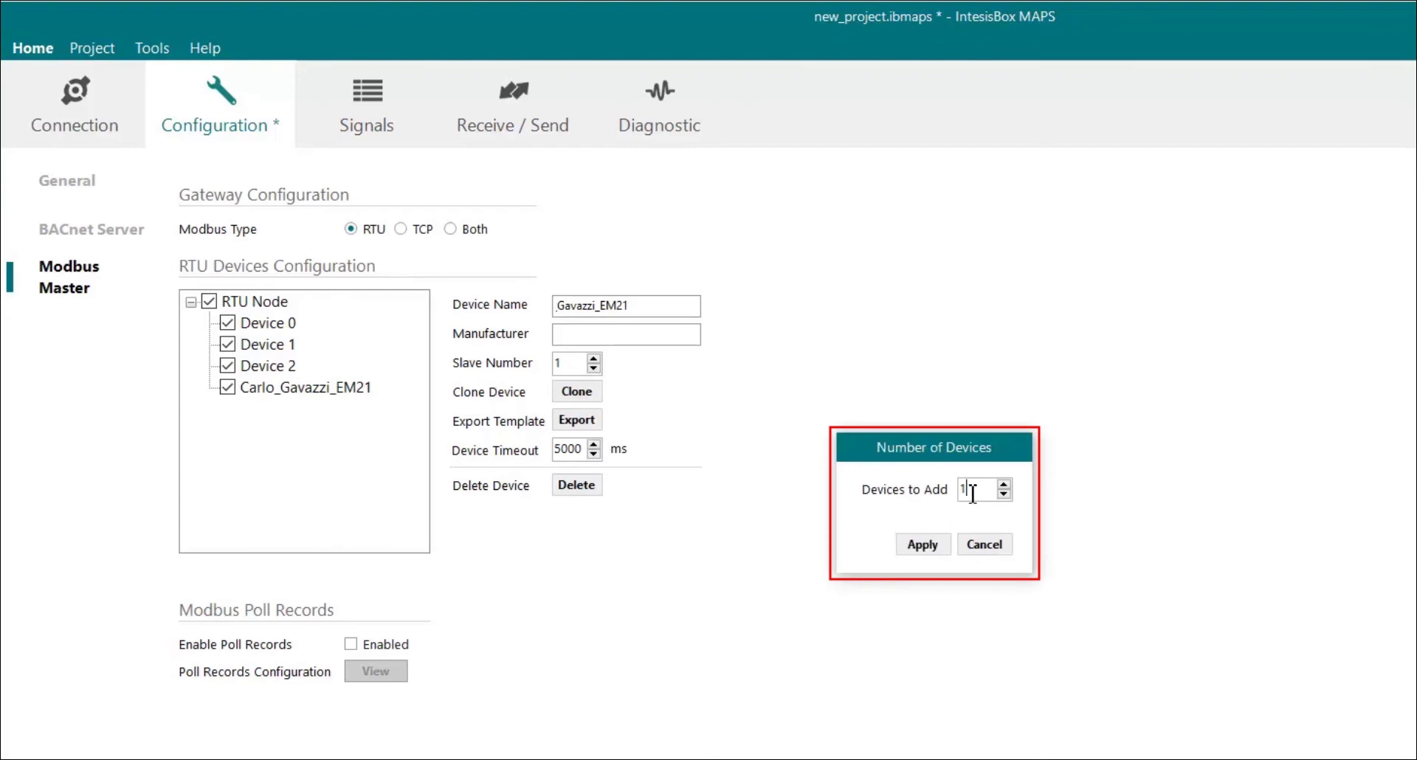
text(3)
click(926, 547)
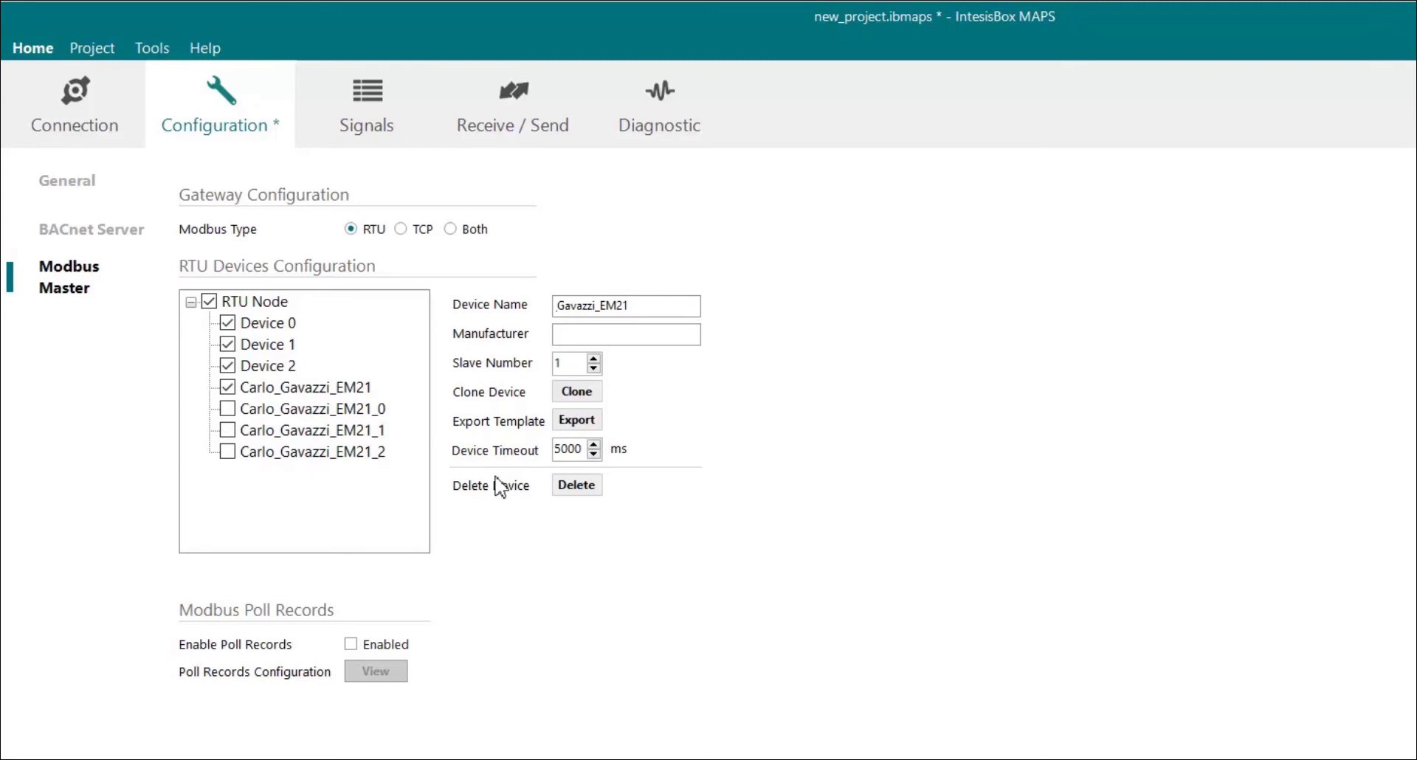
Step: Enable Carlo_Gavazzi_EM21_0, _1 and _2 in the RTU tree
click(245, 409)
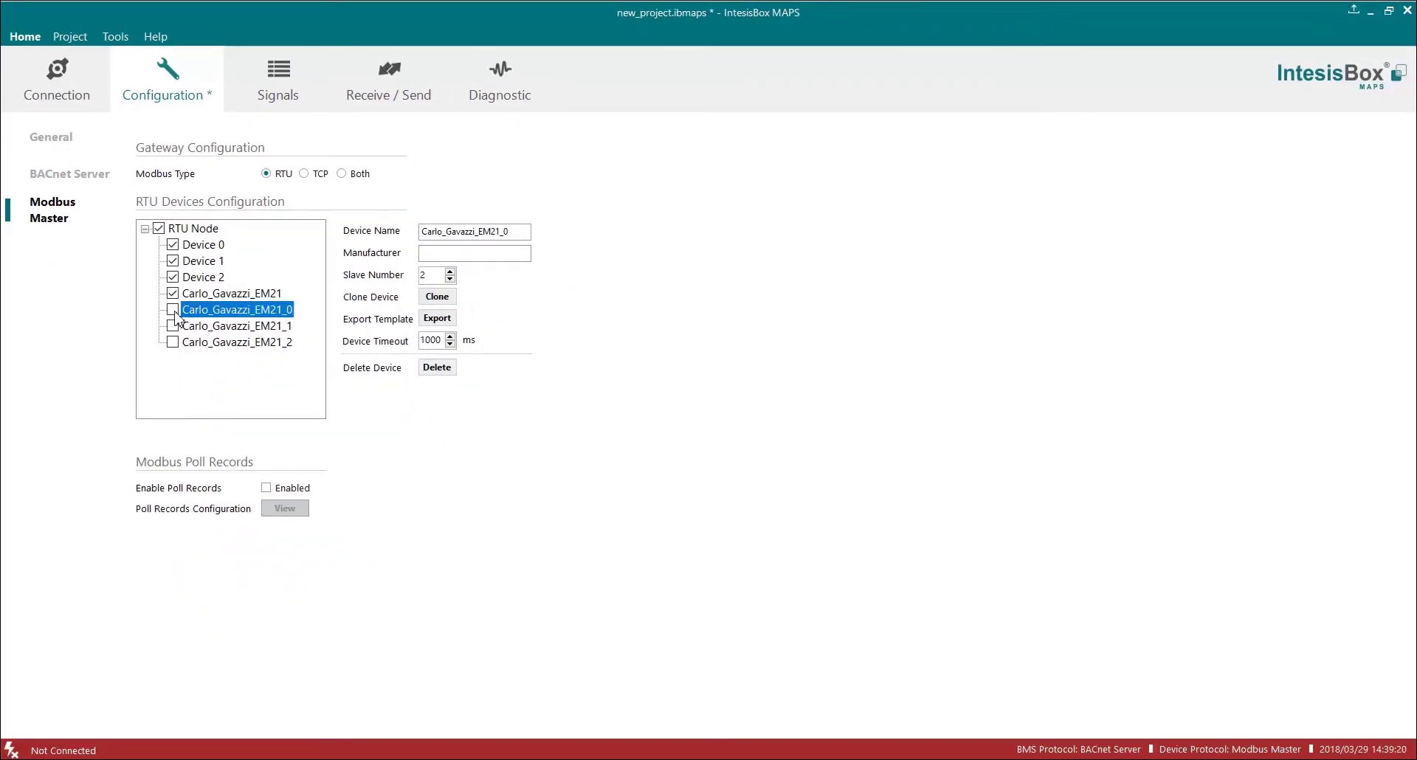
click(173, 309)
click(172, 325)
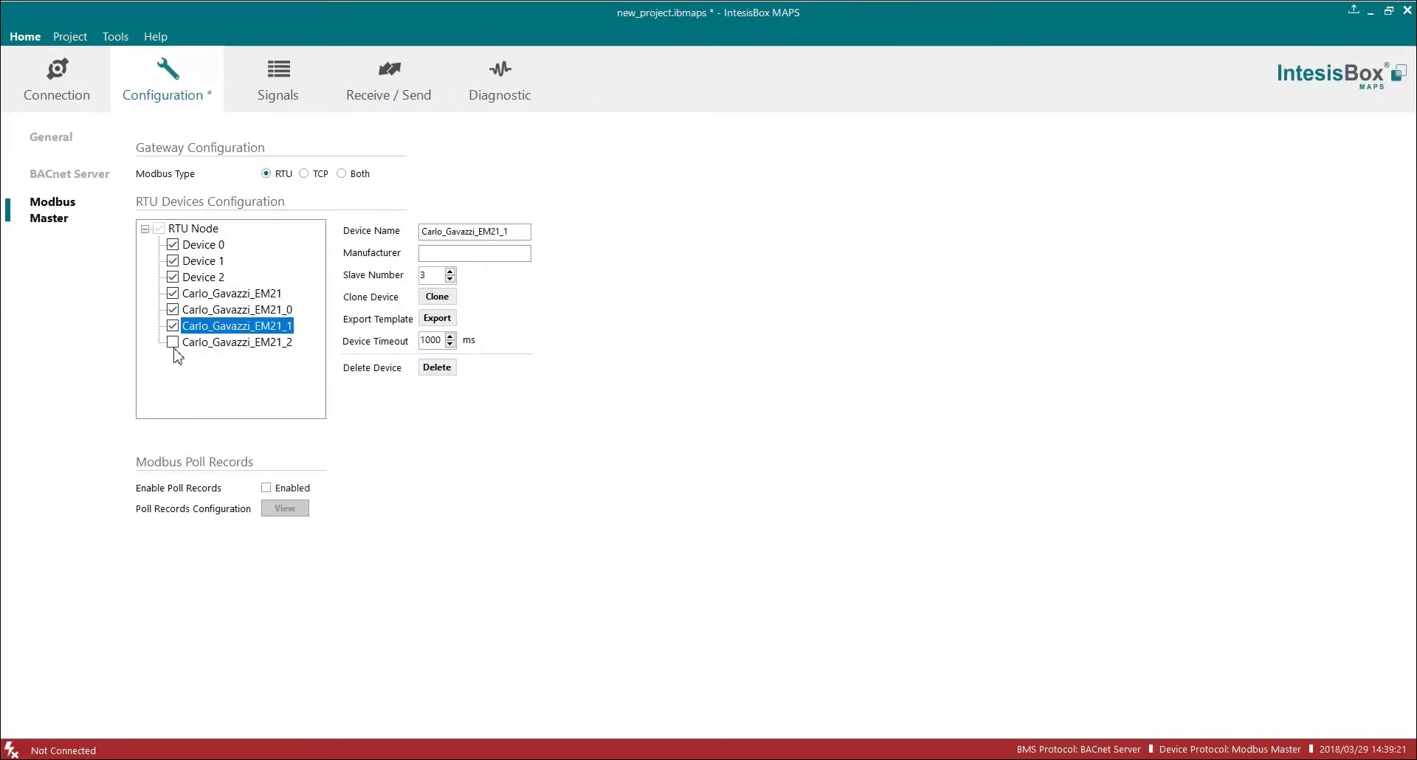
click(173, 342)
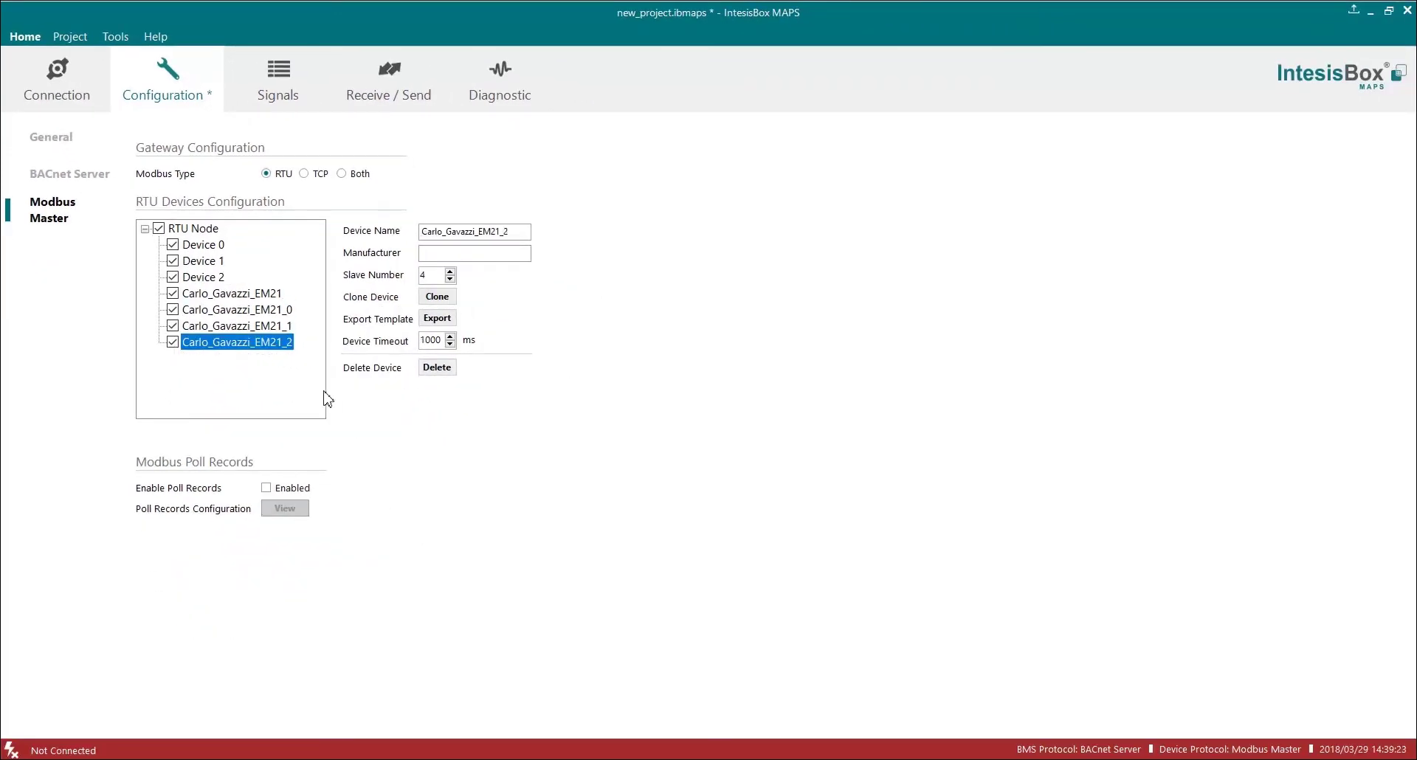
Step: In the Signals list, activate V L1-L2, V L2-L3 and V L3-L1
click(293, 88)
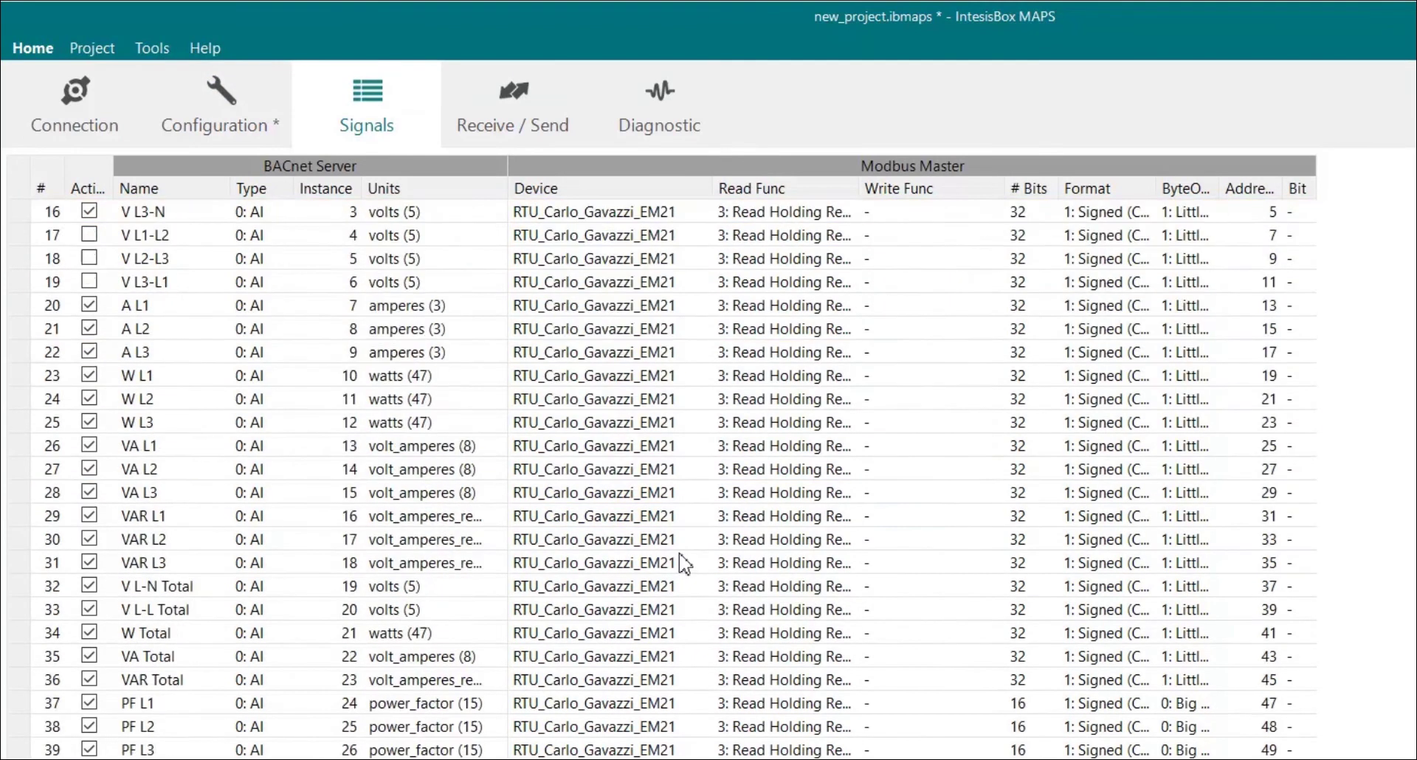
scroll(681, 565, down, 18)
scroll(620, 546, up, 20)
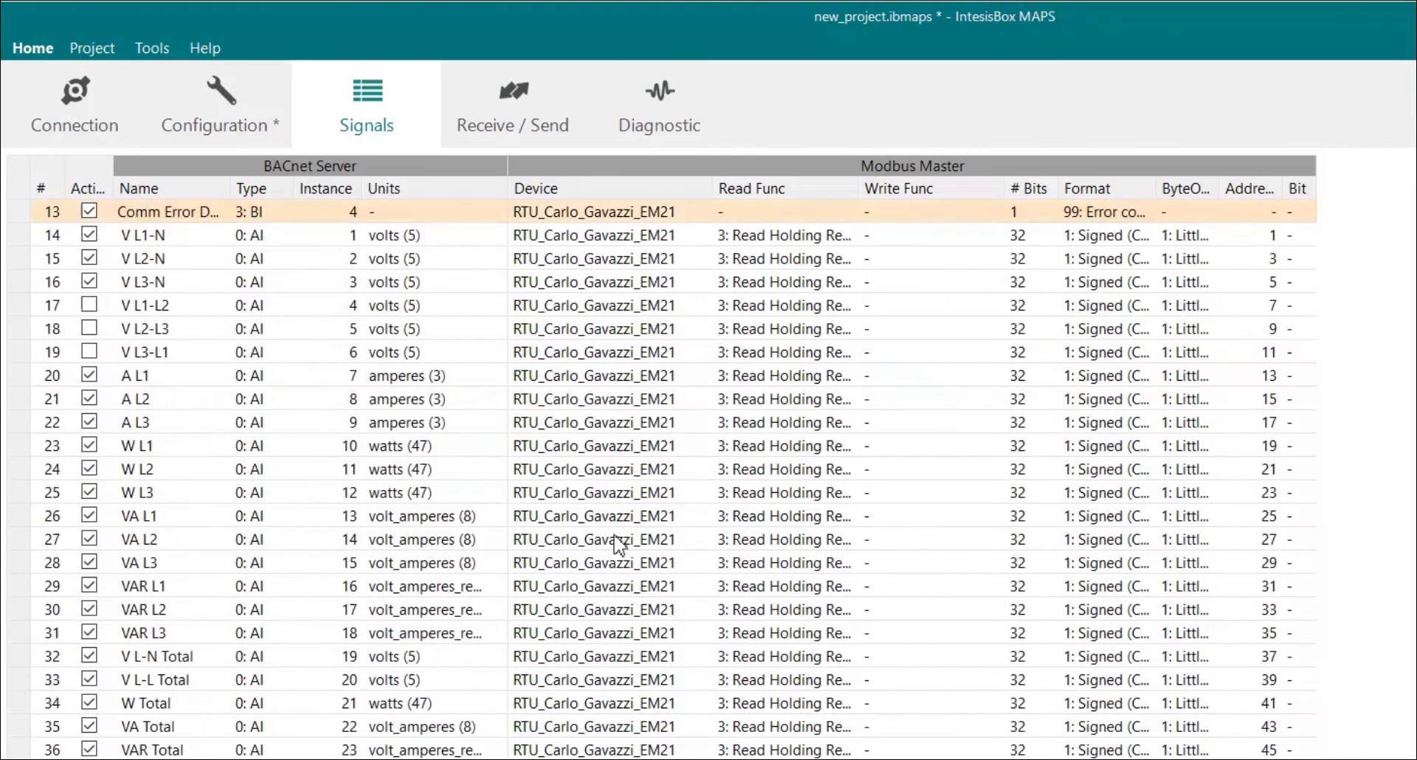
click(90, 306)
click(90, 328)
click(89, 352)
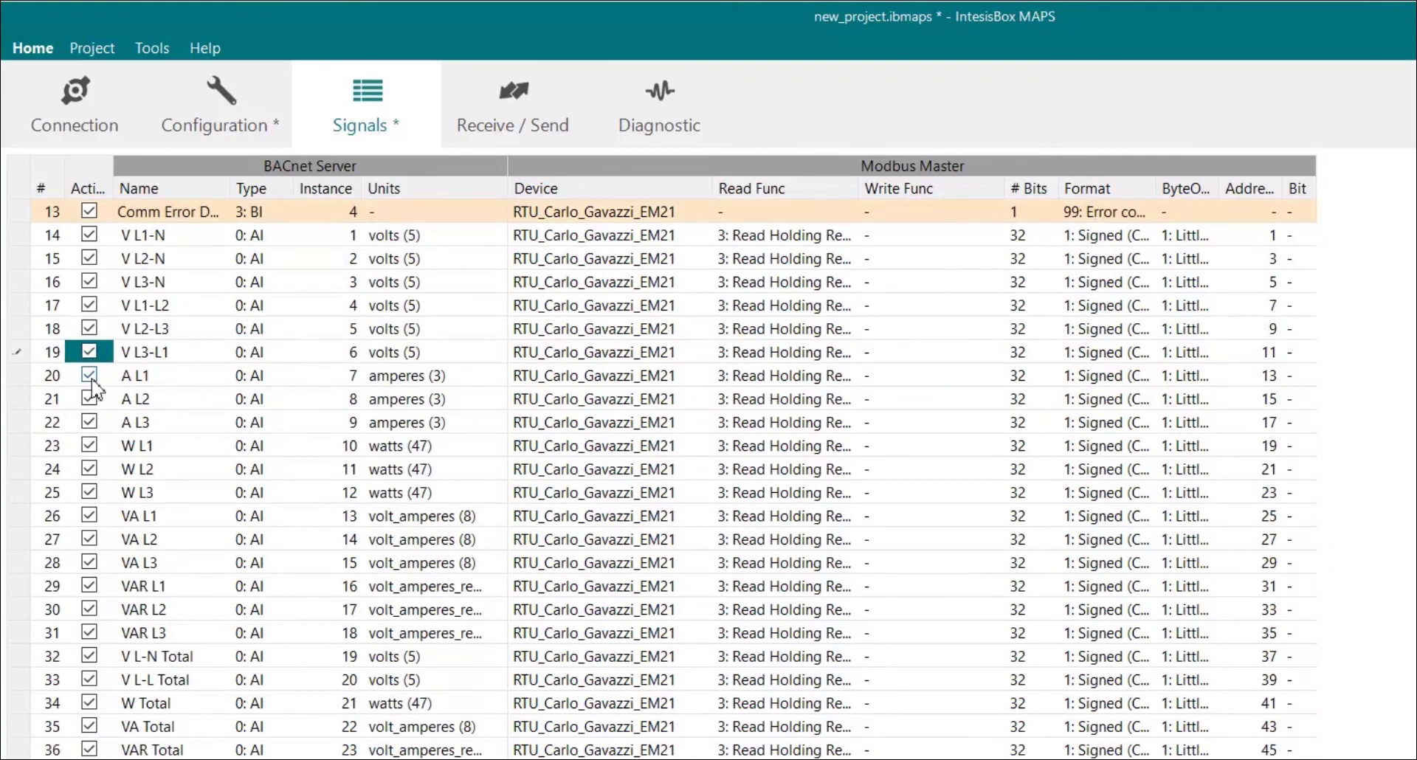
Step: Toggle the Active flags of signal rows 20 to 33 together
drag(92, 379, 83, 686)
click(88, 680)
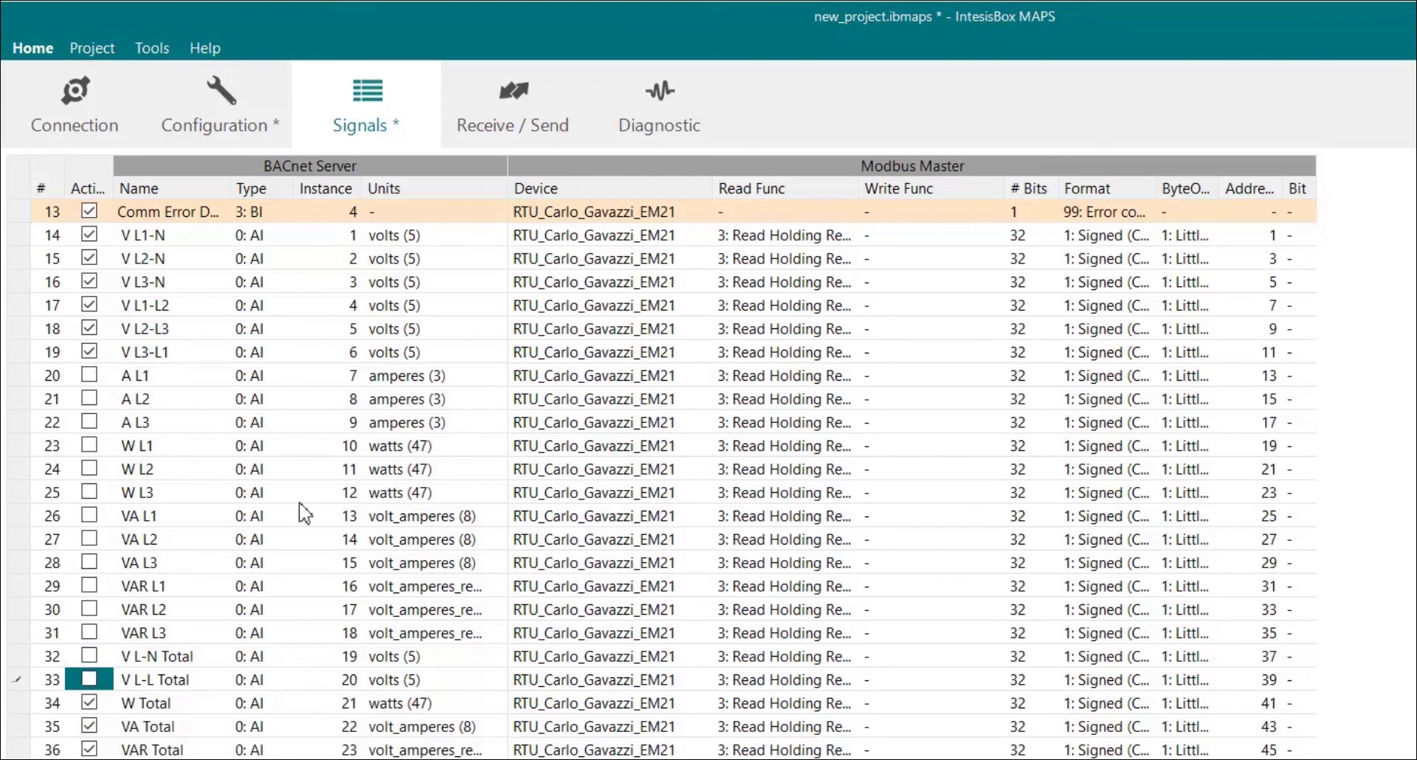
scroll(305, 513, up, 4)
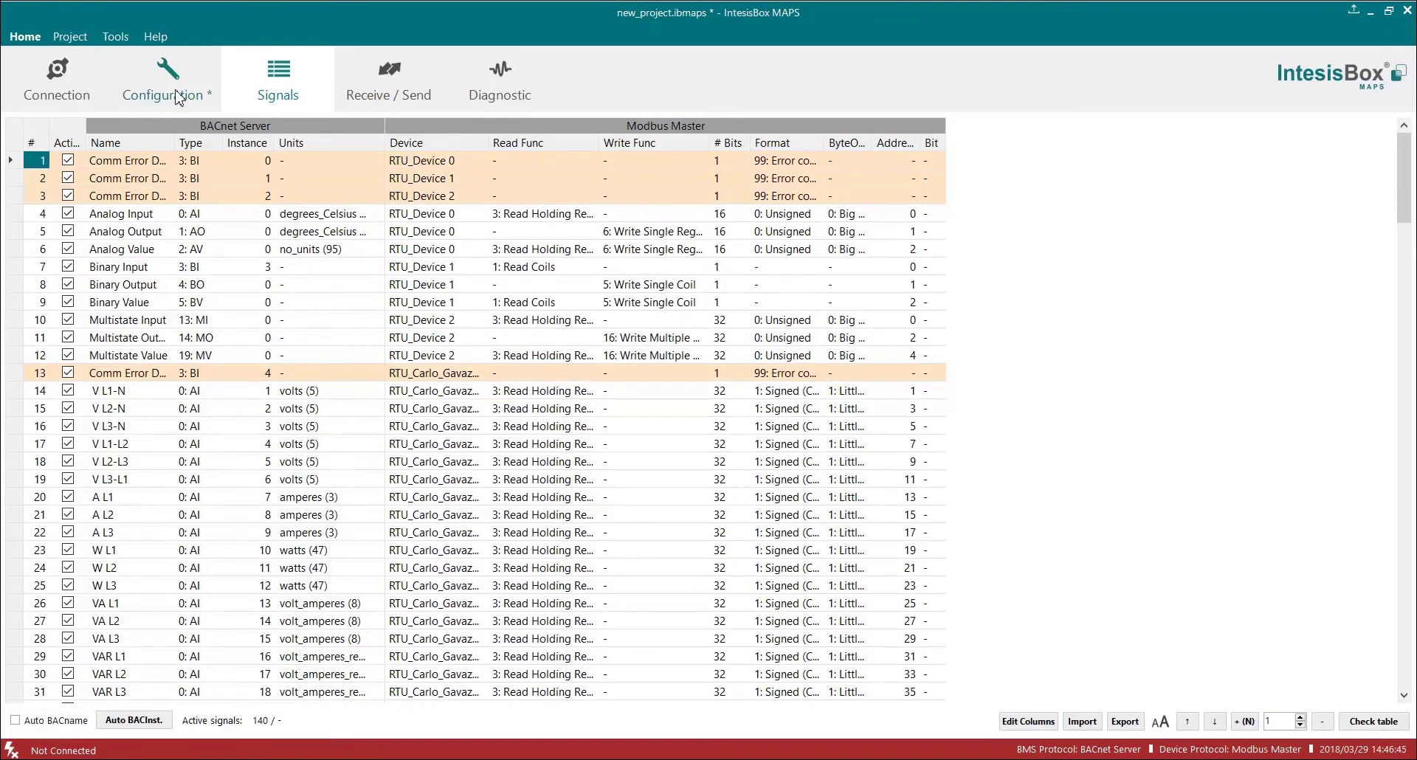
Step: Load ME-AC-MBS-1_to_BACnet.ibmaps without saving the current project
click(178, 96)
click(70, 36)
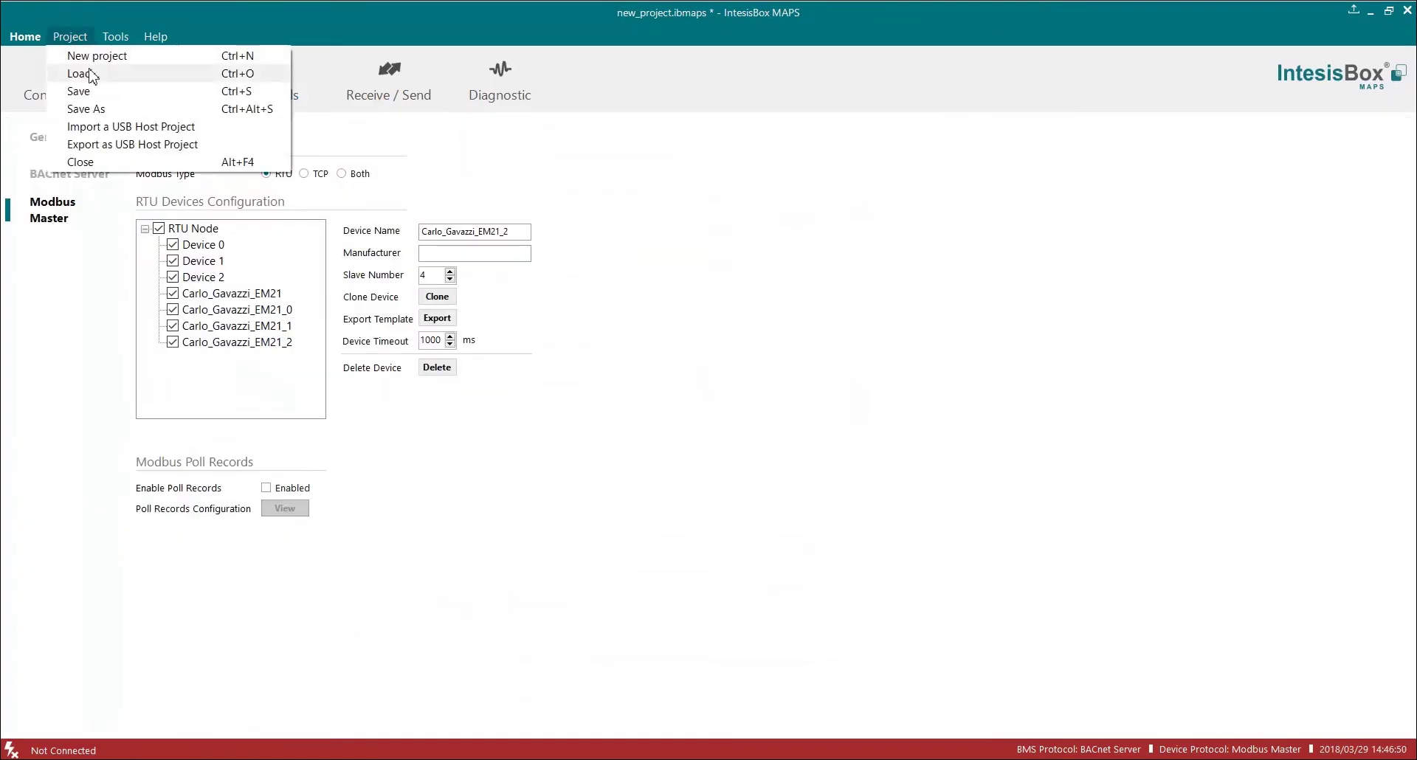
click(81, 74)
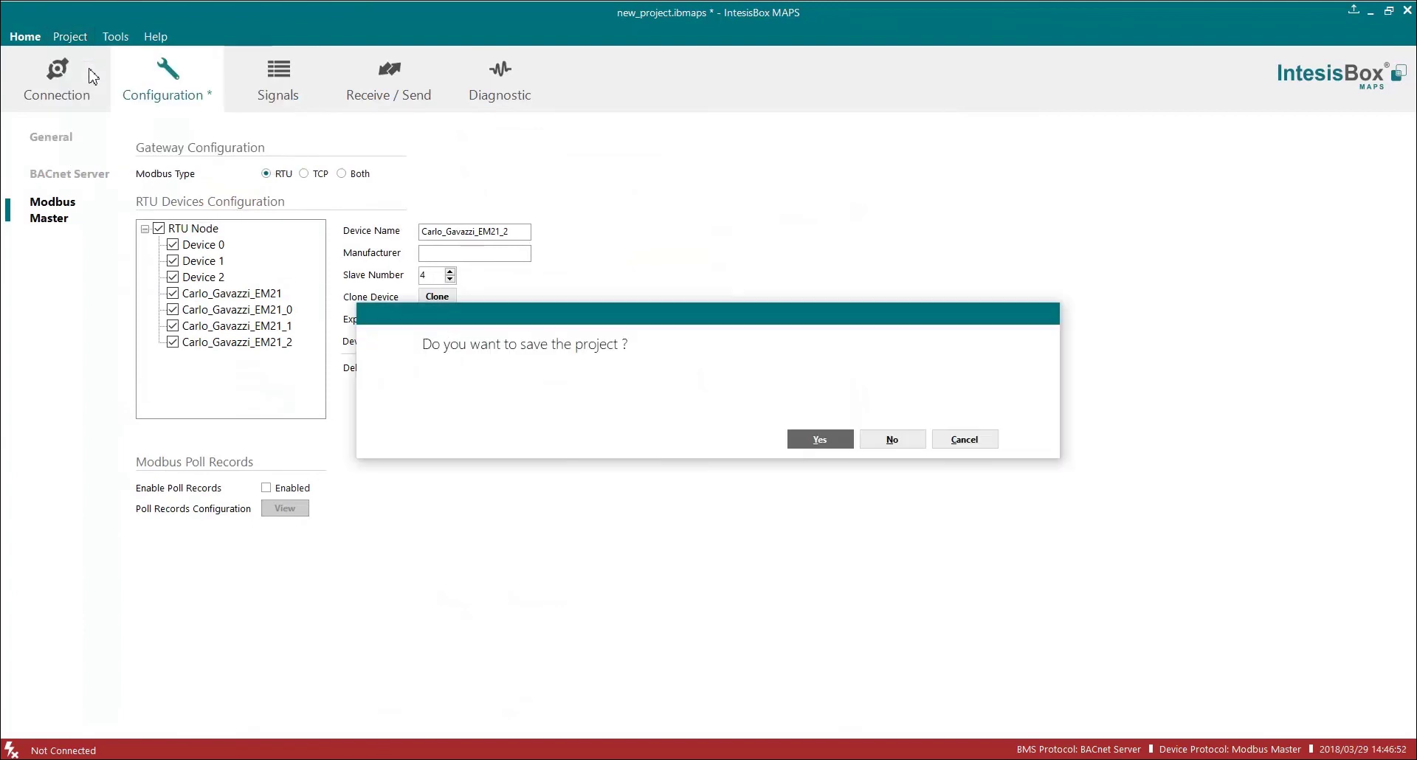
click(879, 441)
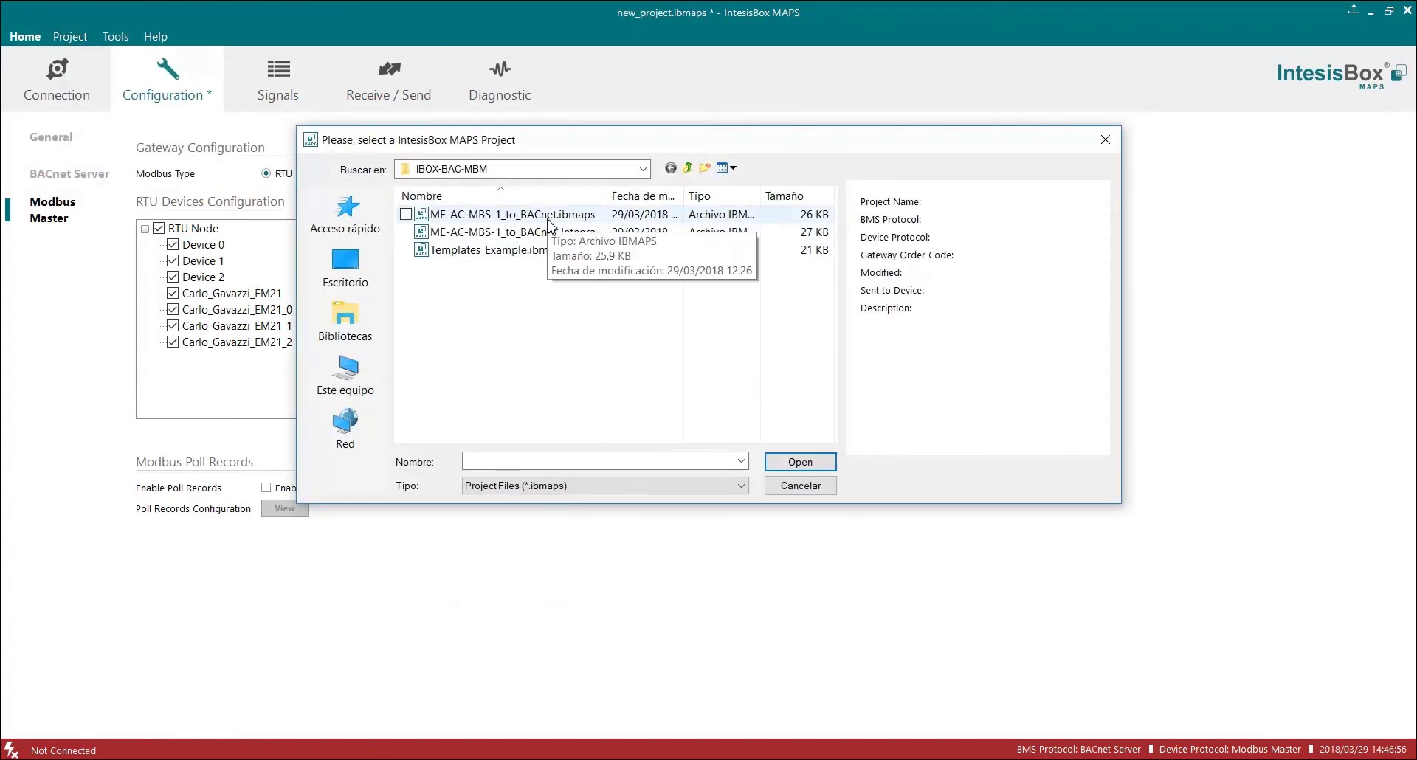
click(548, 220)
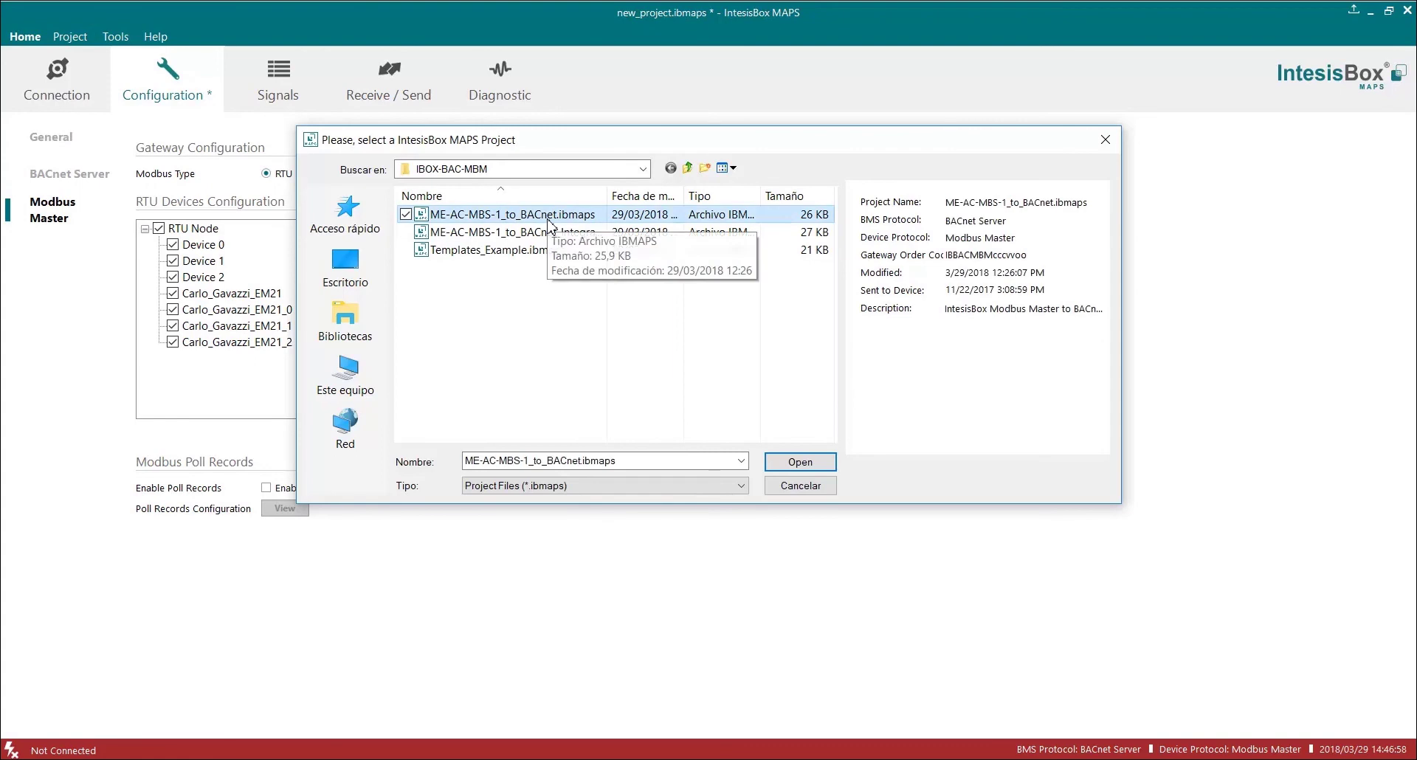
click(794, 463)
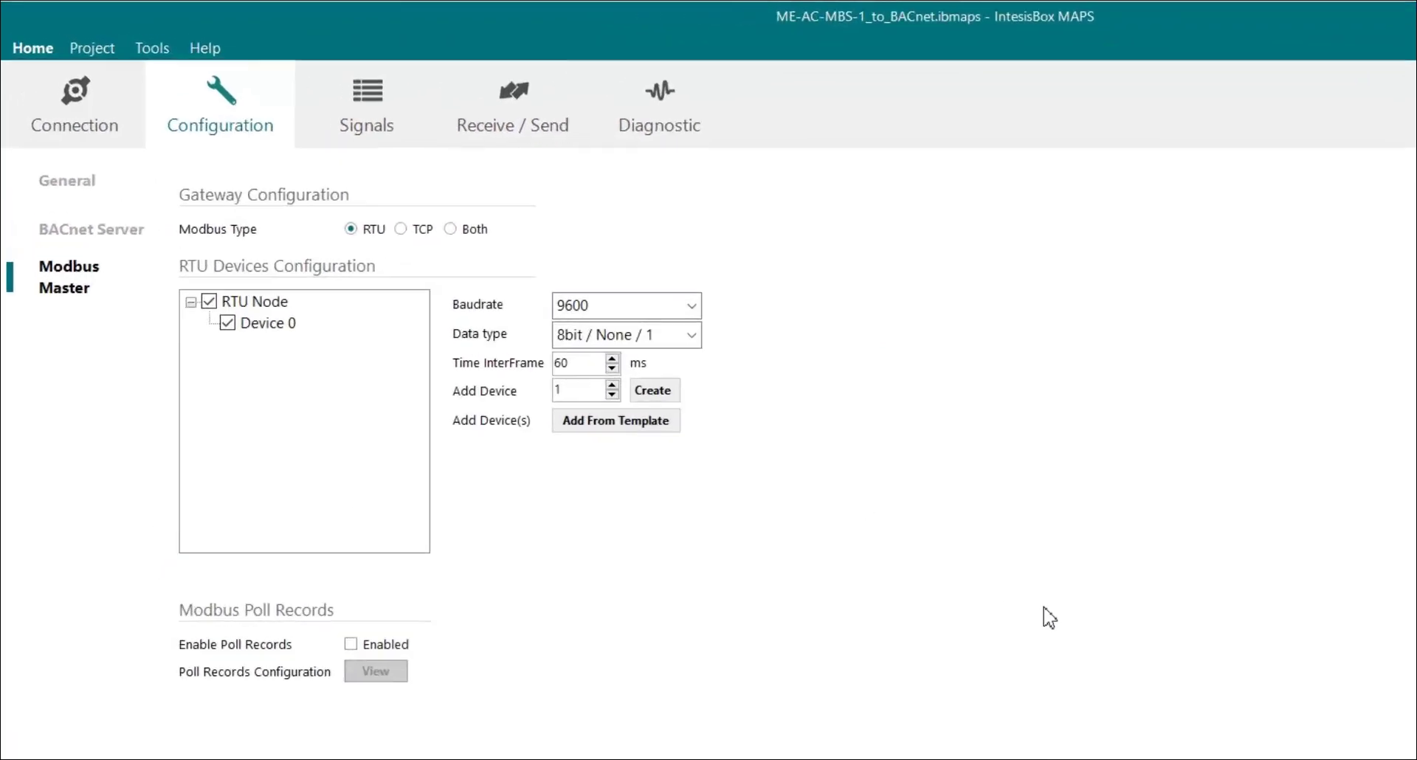
Step: Rename Device 0 to ME-AC-MBS-1 with manufacturer INTESIS and review its signals
click(263, 325)
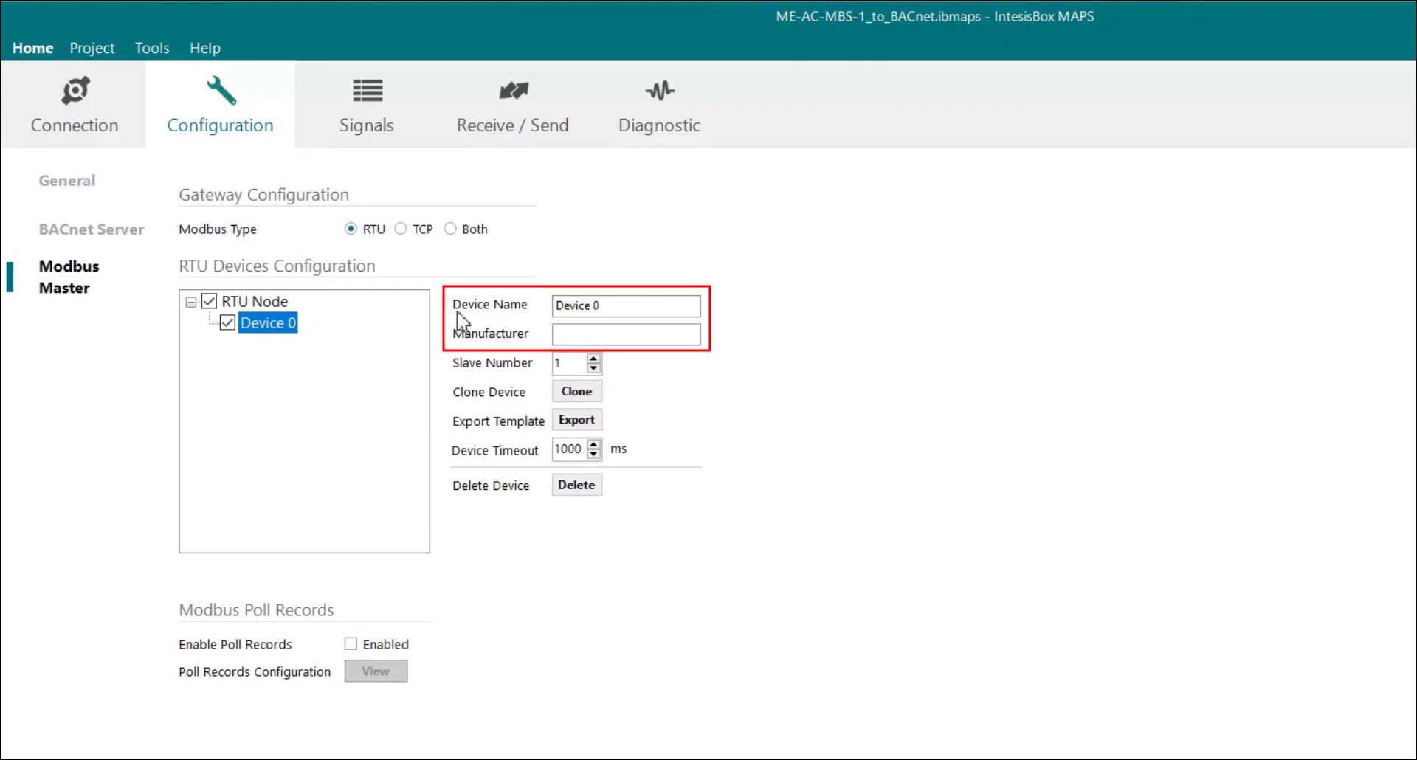
click(616, 306)
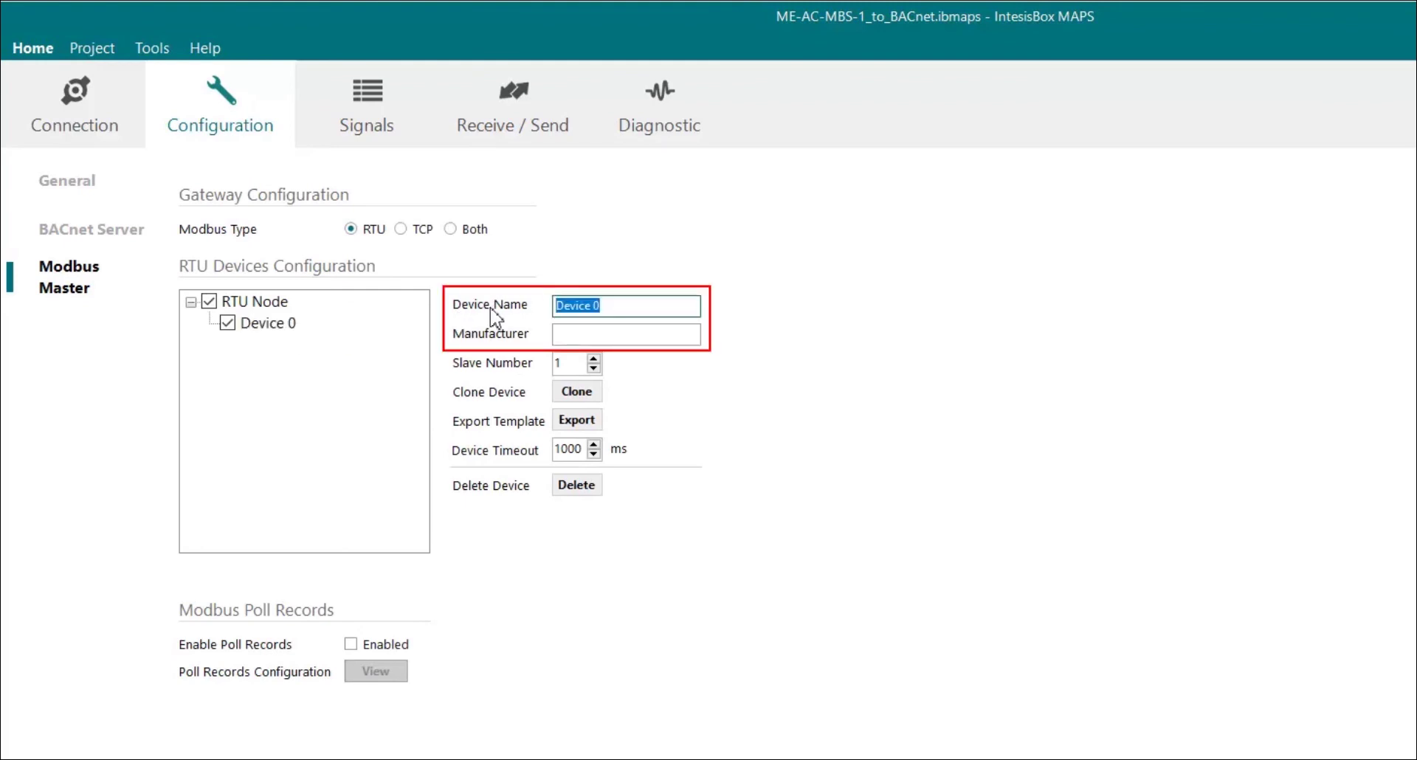
text(ME-AC-MBS-1)
click(568, 333)
text(INTES)
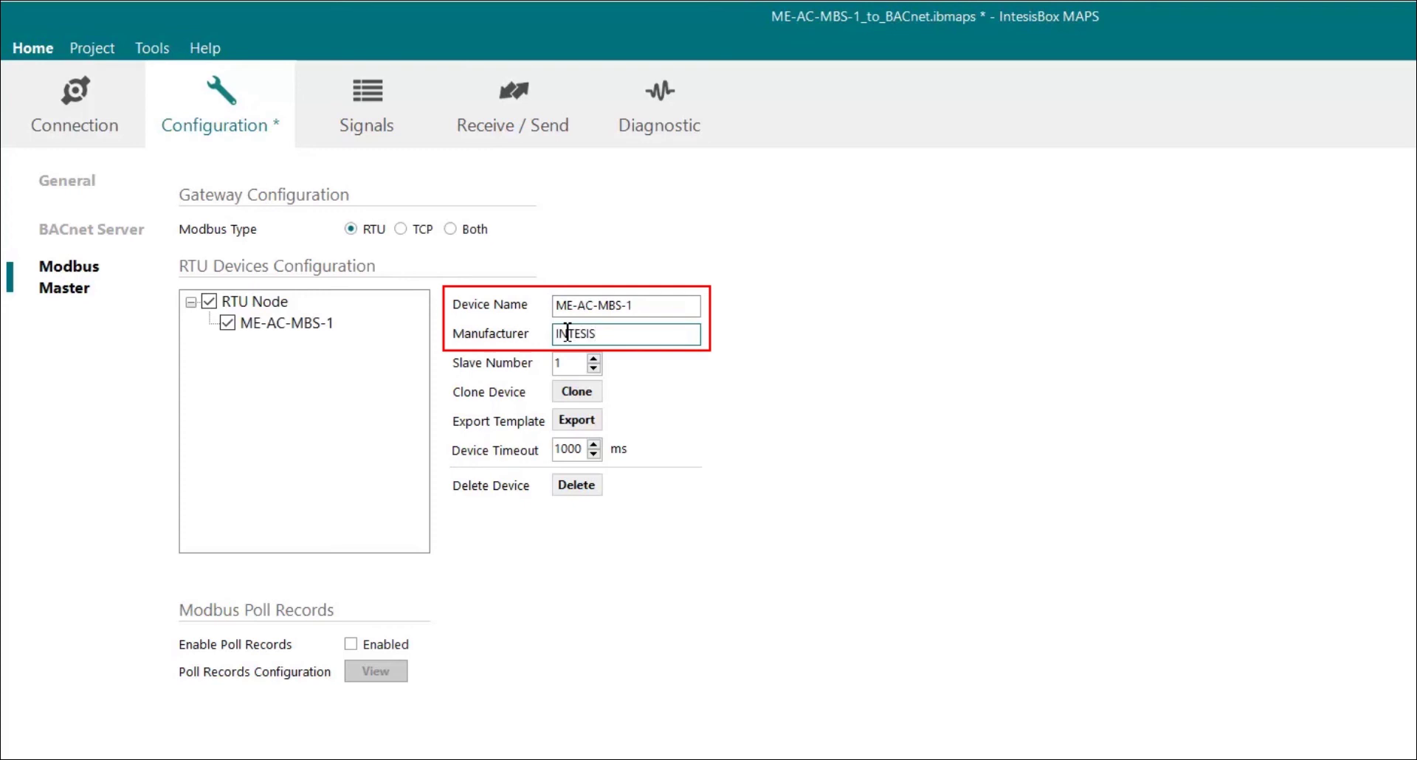
text(IS)
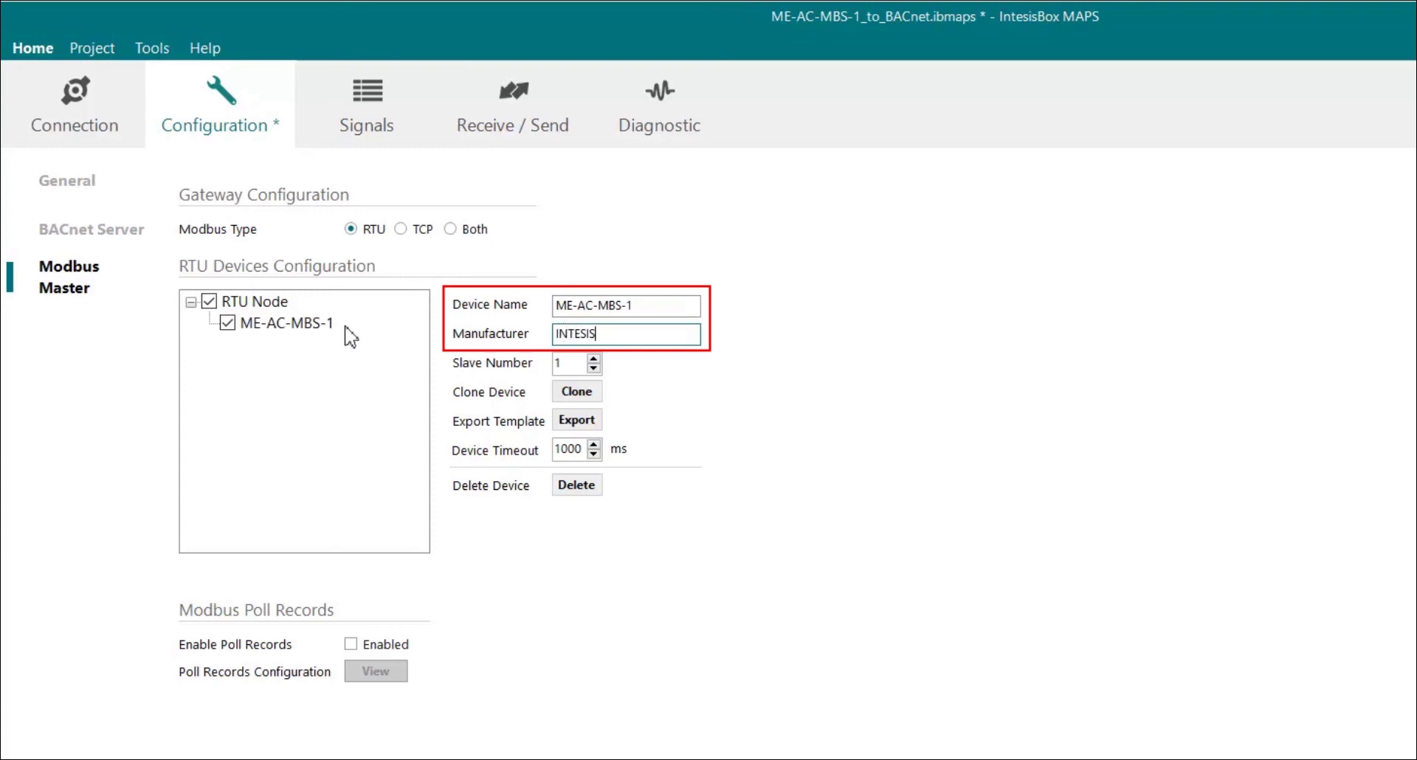
click(369, 135)
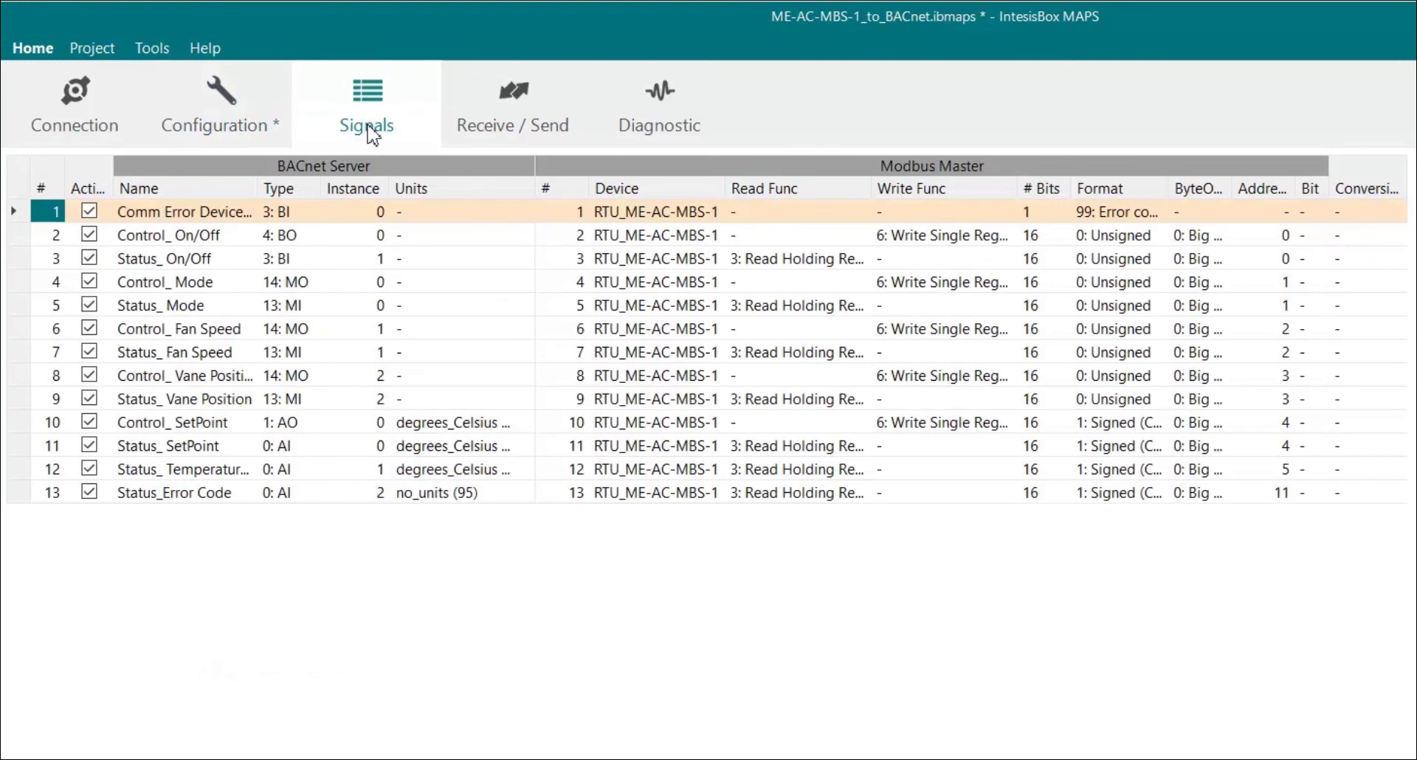
click(262, 117)
Step: Export the ME-AC-MBS-1 device's signals as the template ME-AC-MBS-1.bacmbm in the IBOX-BAC-MBM folder
click(336, 322)
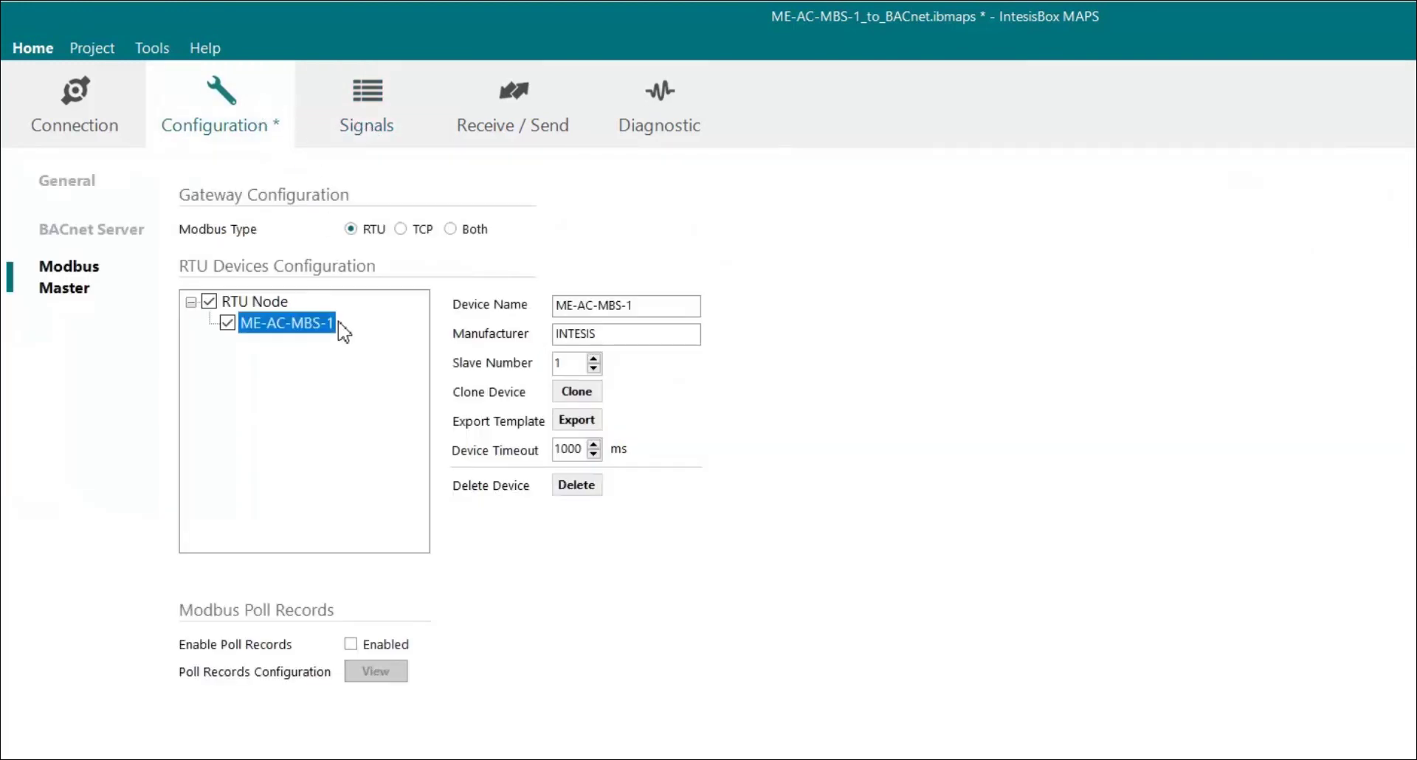
click(575, 424)
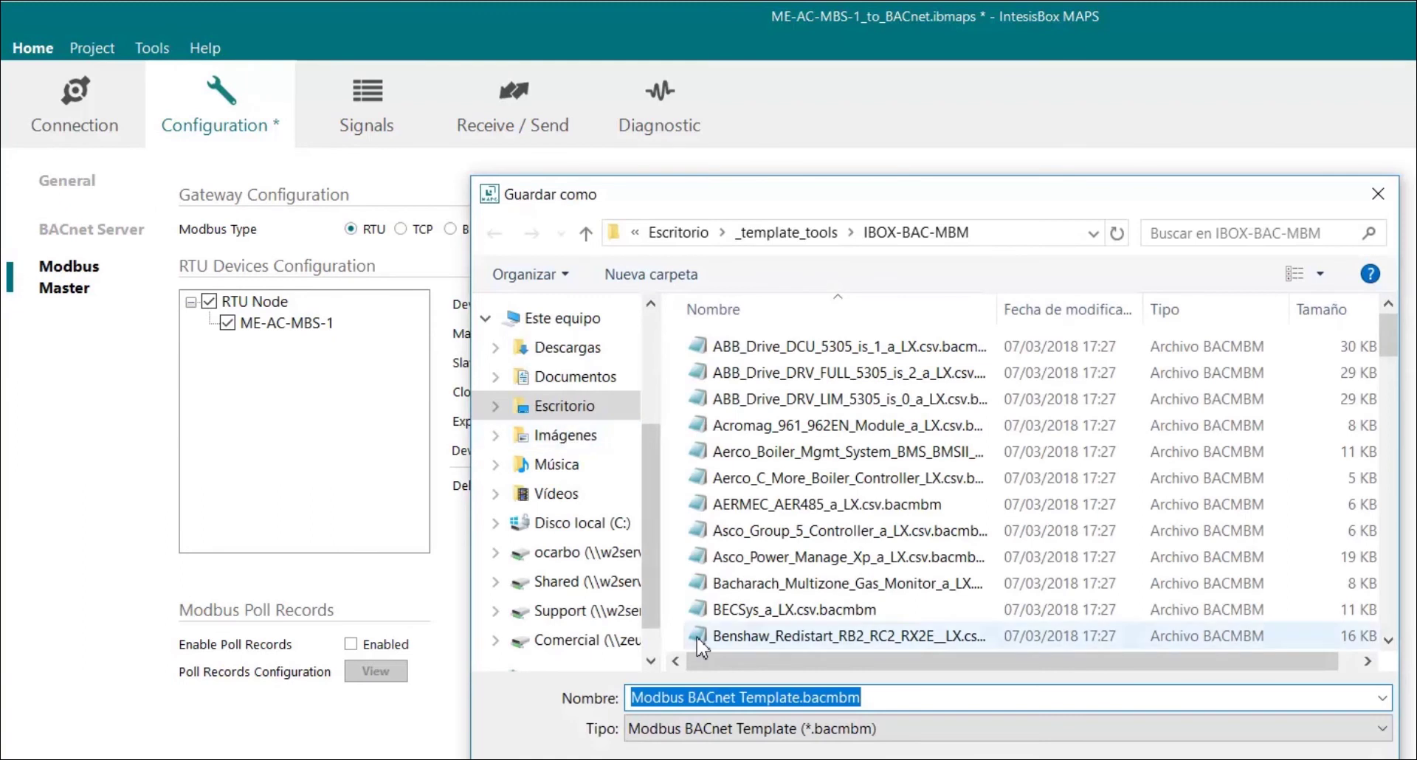
text(ME-A)
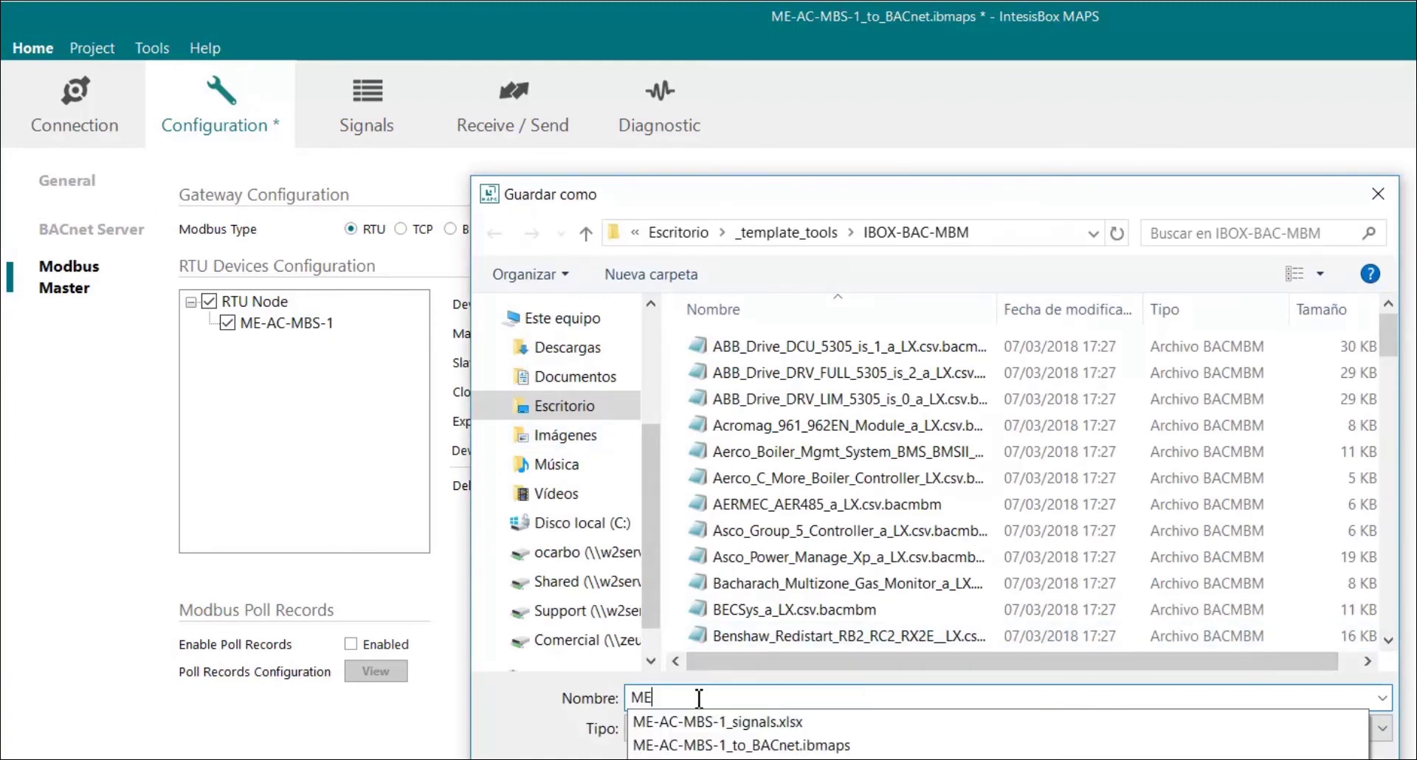
text(C-MBS-1)
key(Return)
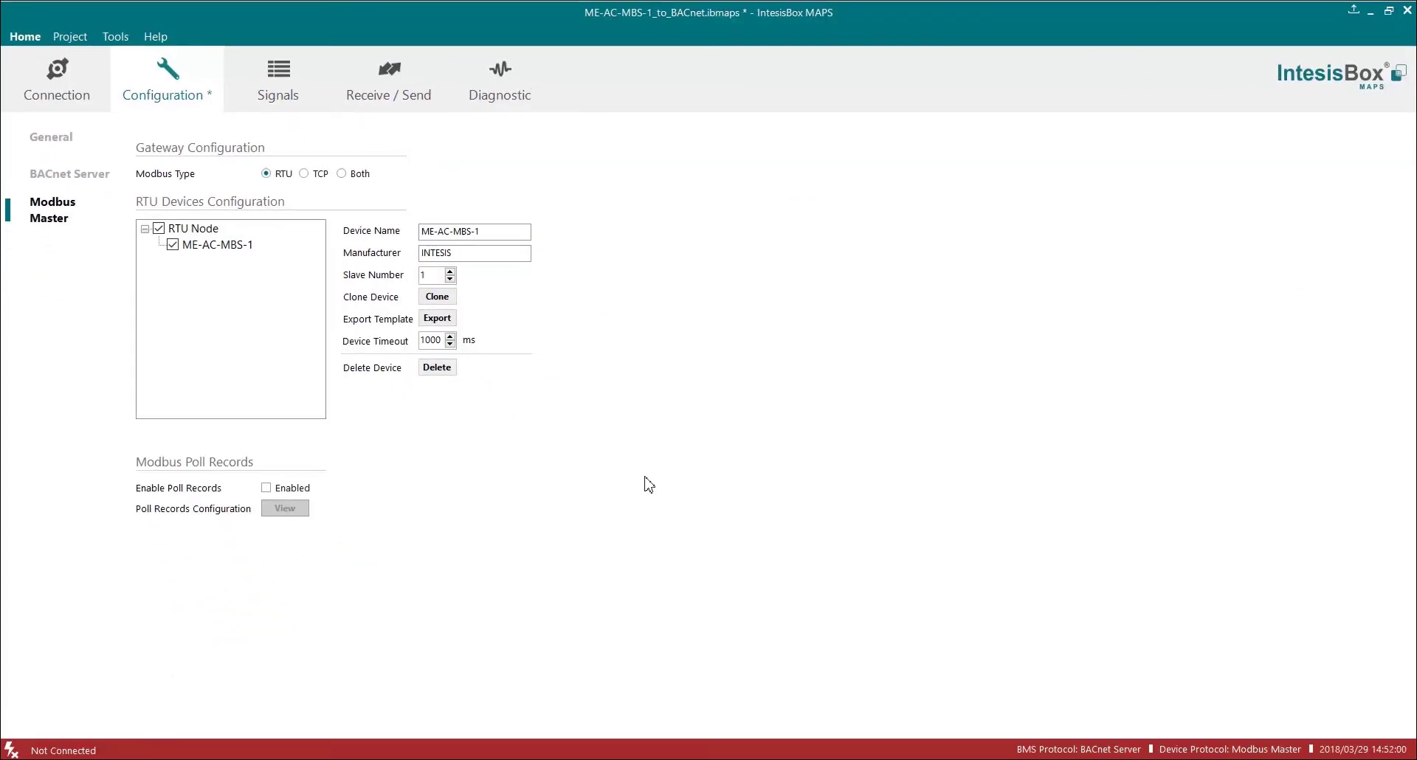
Step: Create a new BACnet project from IBOX-BAC-MBM-Template, discarding the current project without saving
click(87, 39)
click(90, 57)
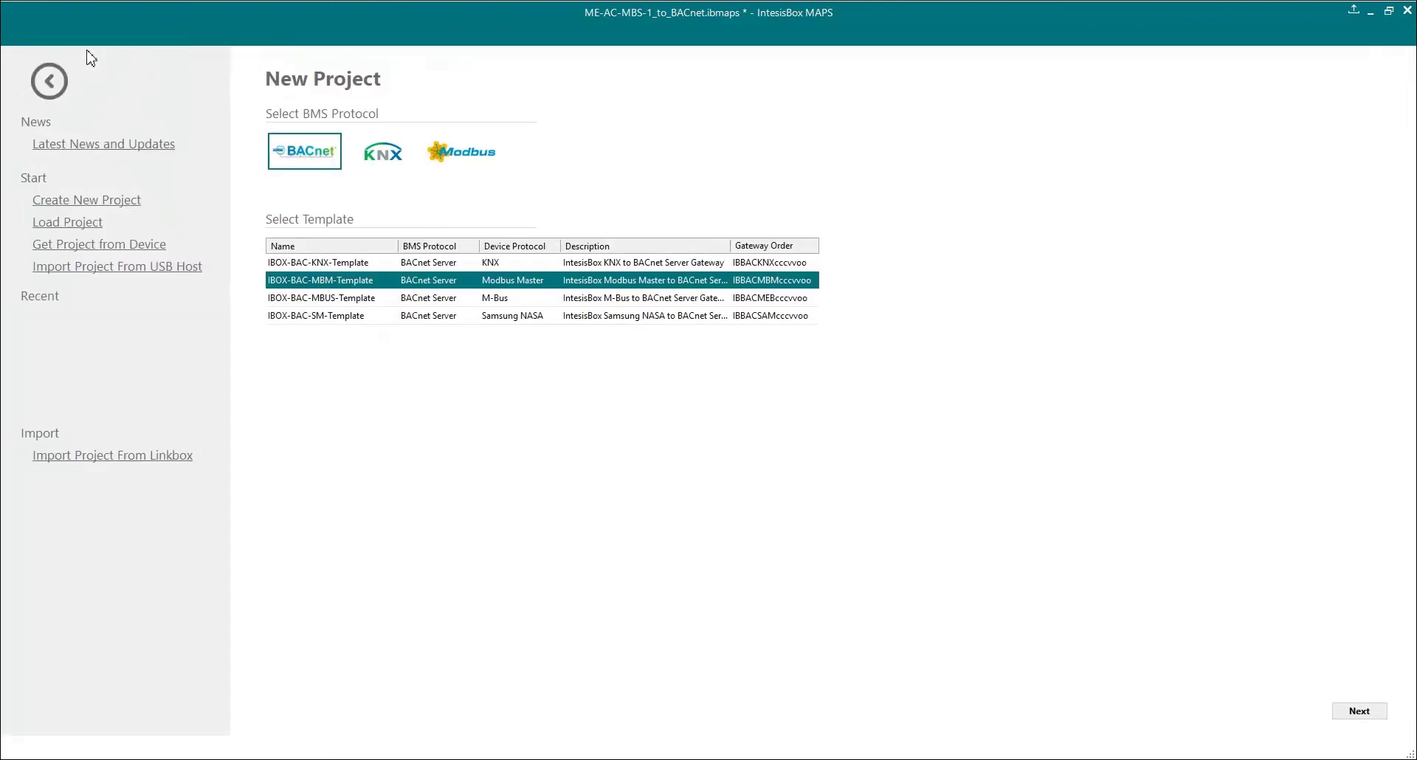
click(1358, 712)
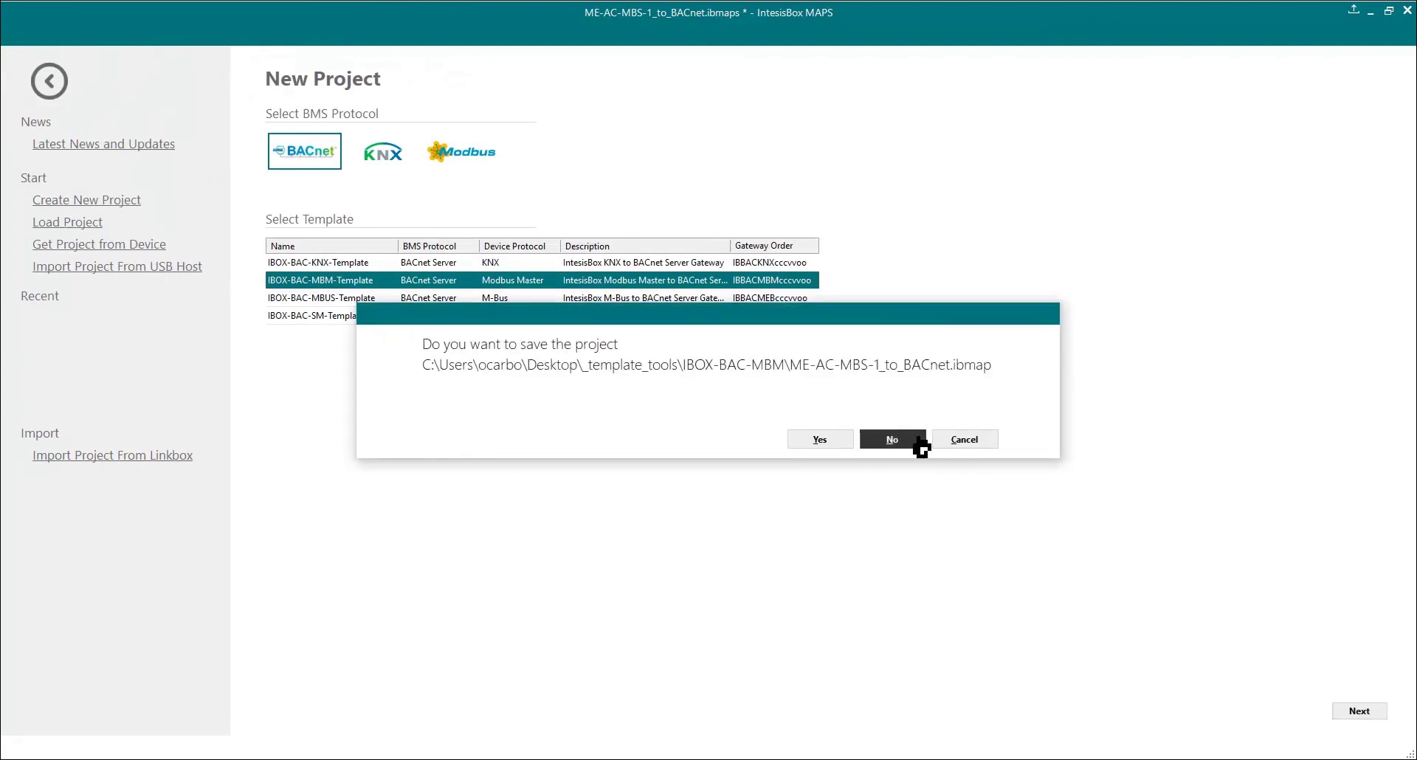
click(919, 441)
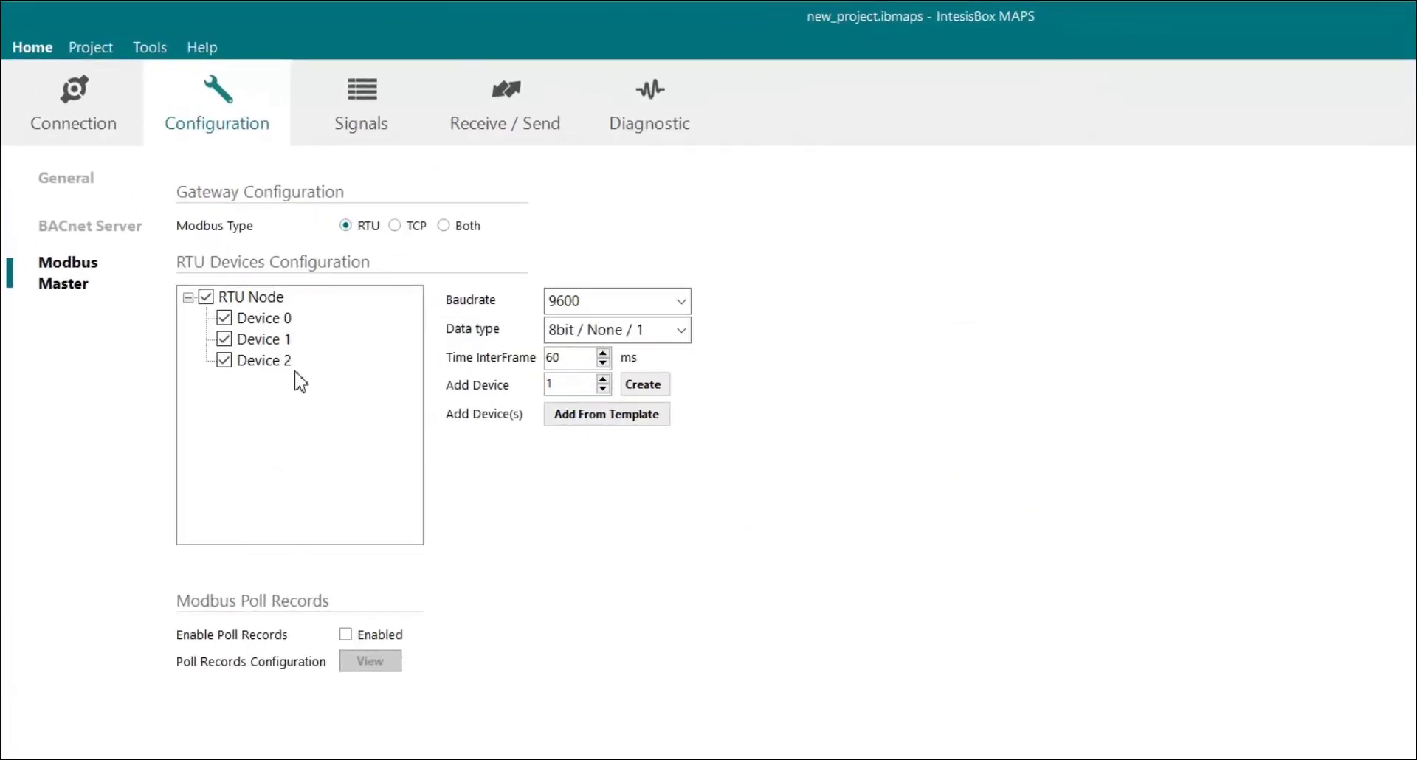
Step: Load ME-AC-MBS-1.bacmbm through Add From Template and review its 12 objects, such as Control_ On/Off
click(574, 418)
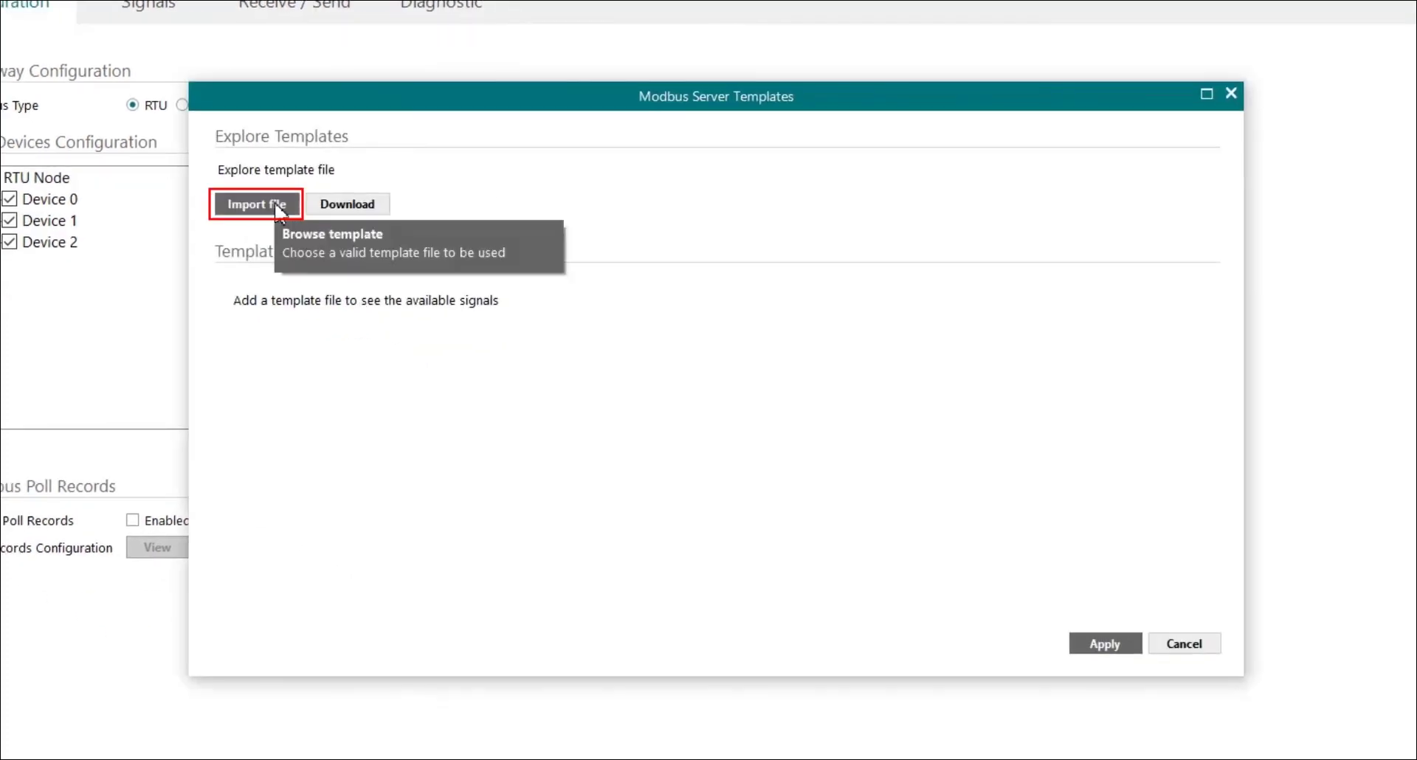
click(277, 208)
click(417, 232)
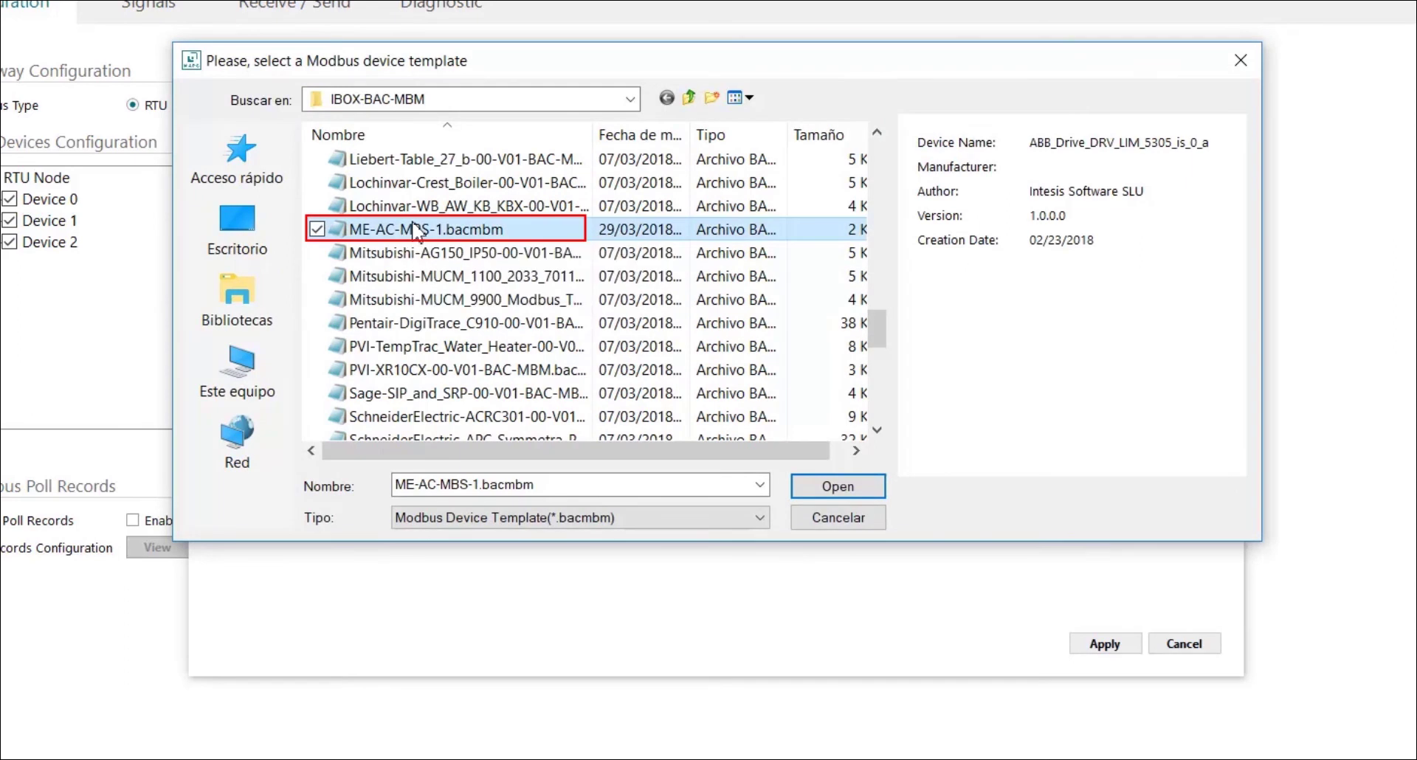
click(823, 496)
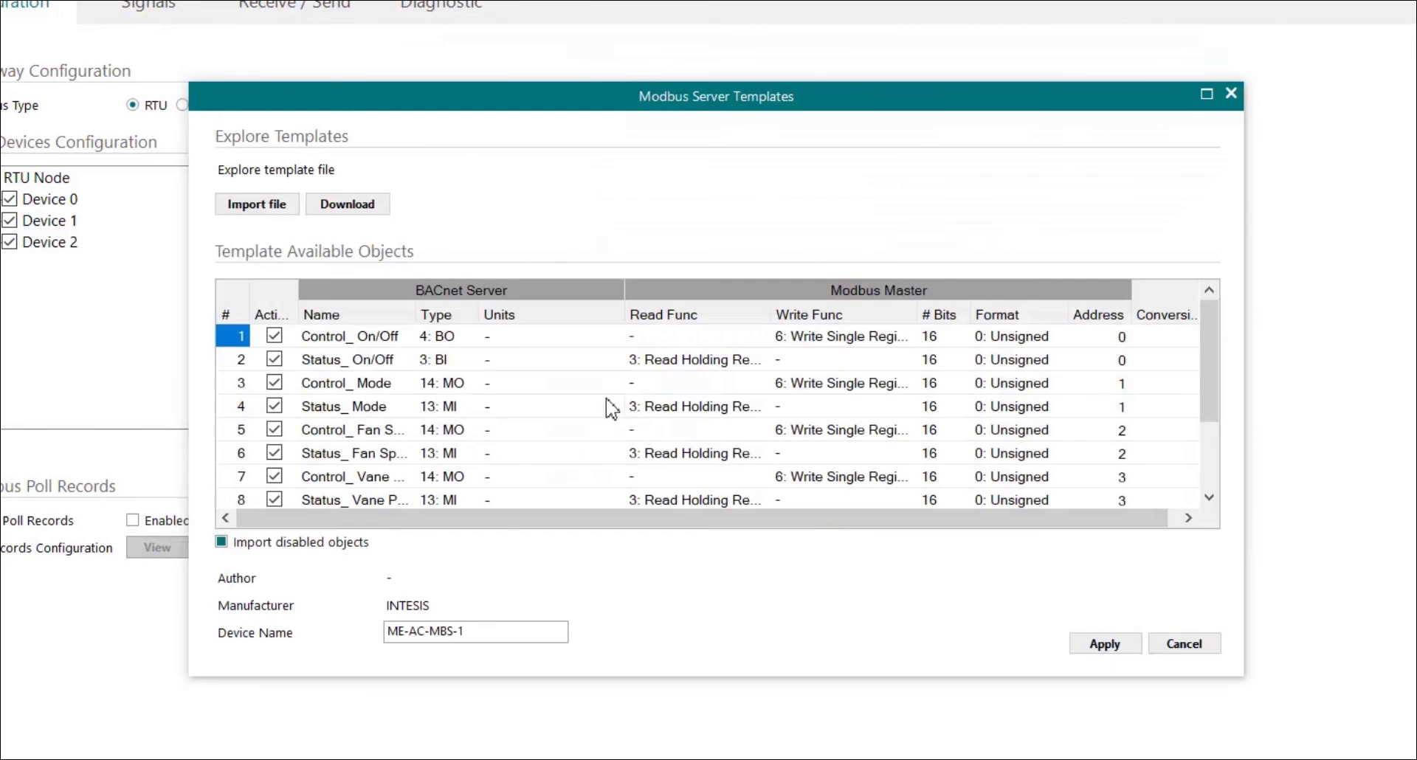
scroll(605, 399, down, 2)
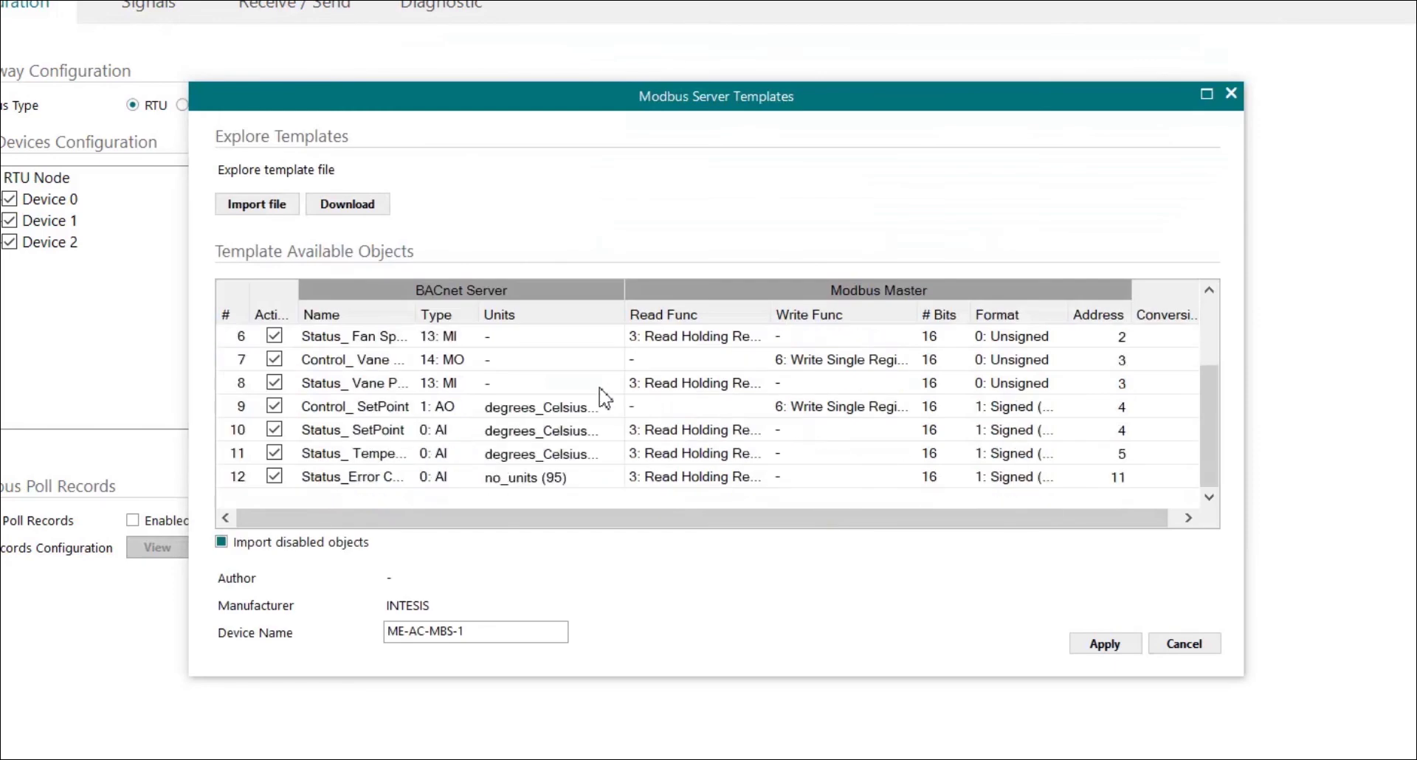
scroll(605, 399, up, 2)
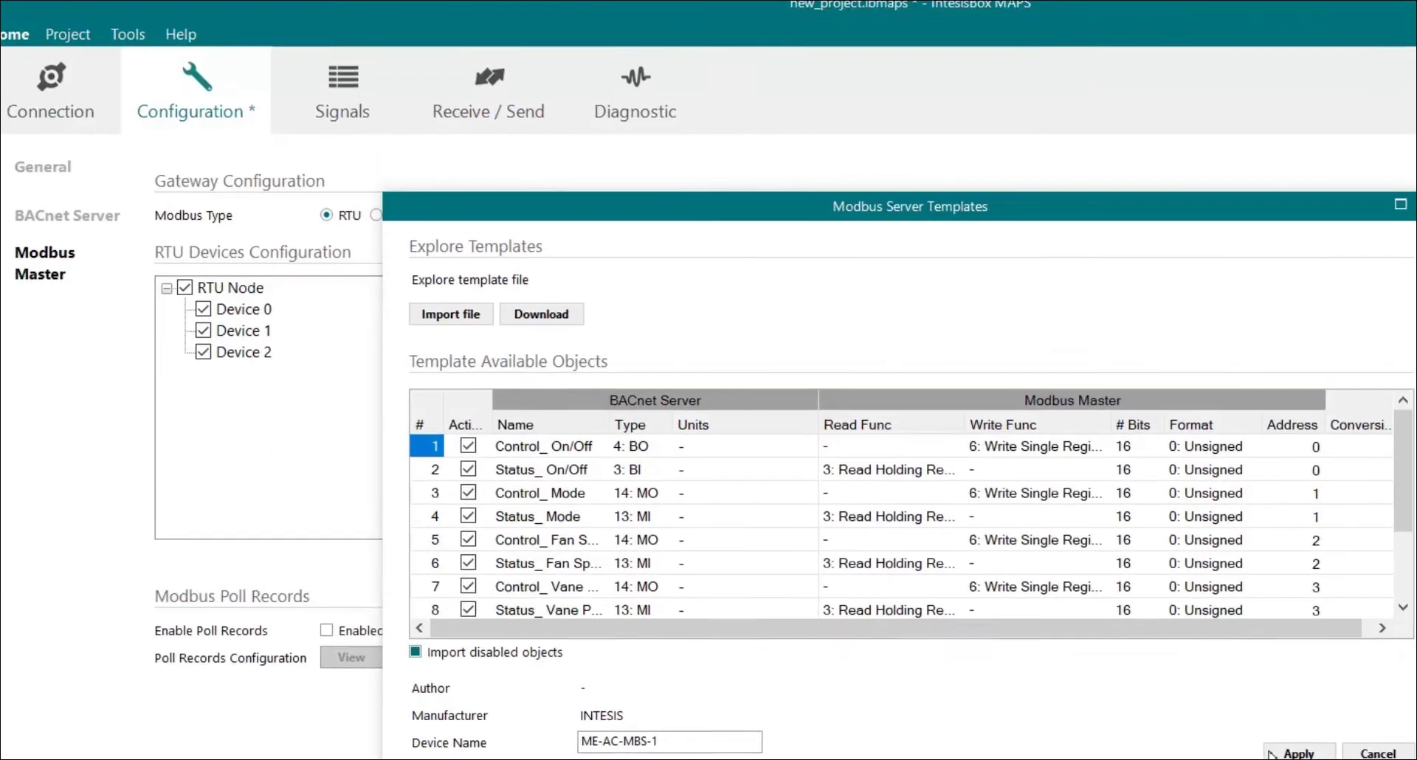
Step: Add ME-AC-MBS-1 as the fourth RTU device and list its signals after Device 0–2
click(1081, 646)
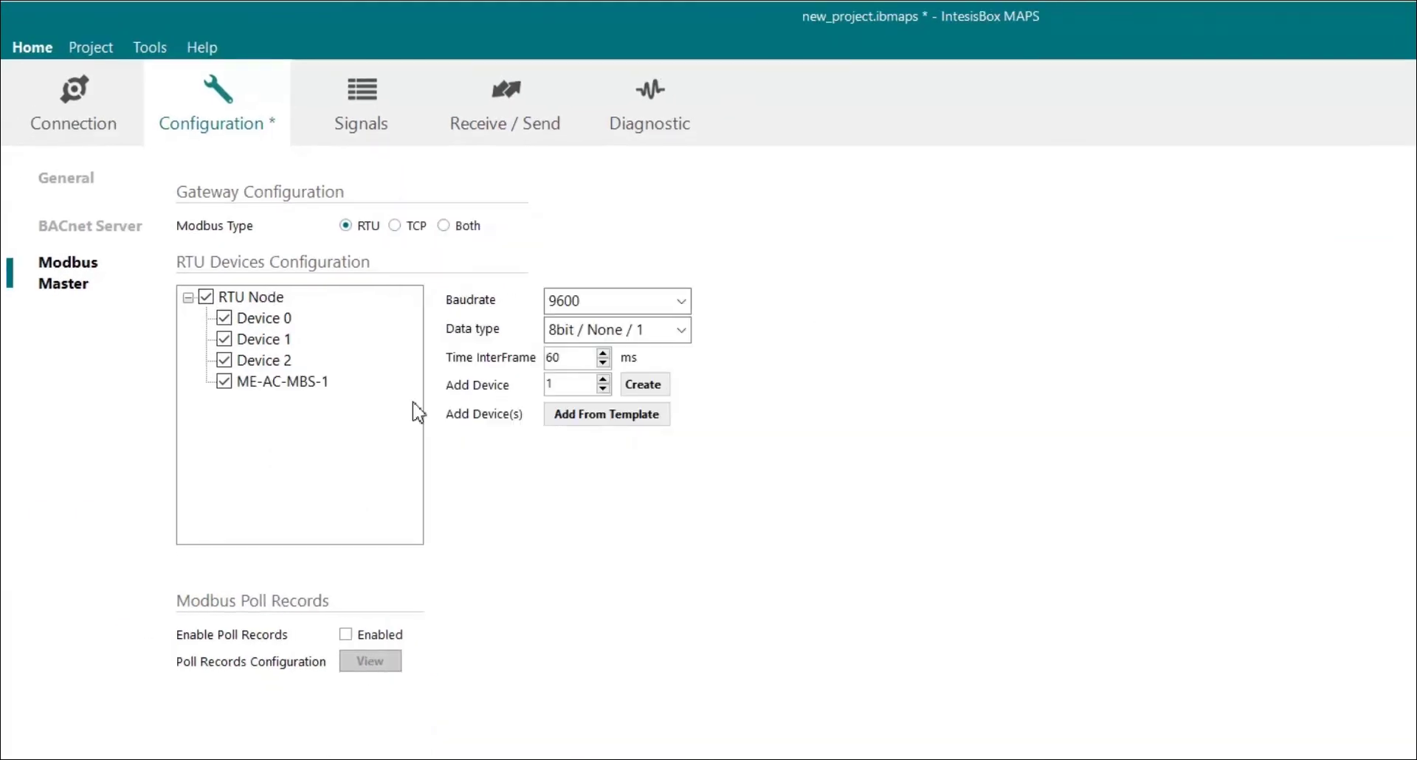
click(325, 389)
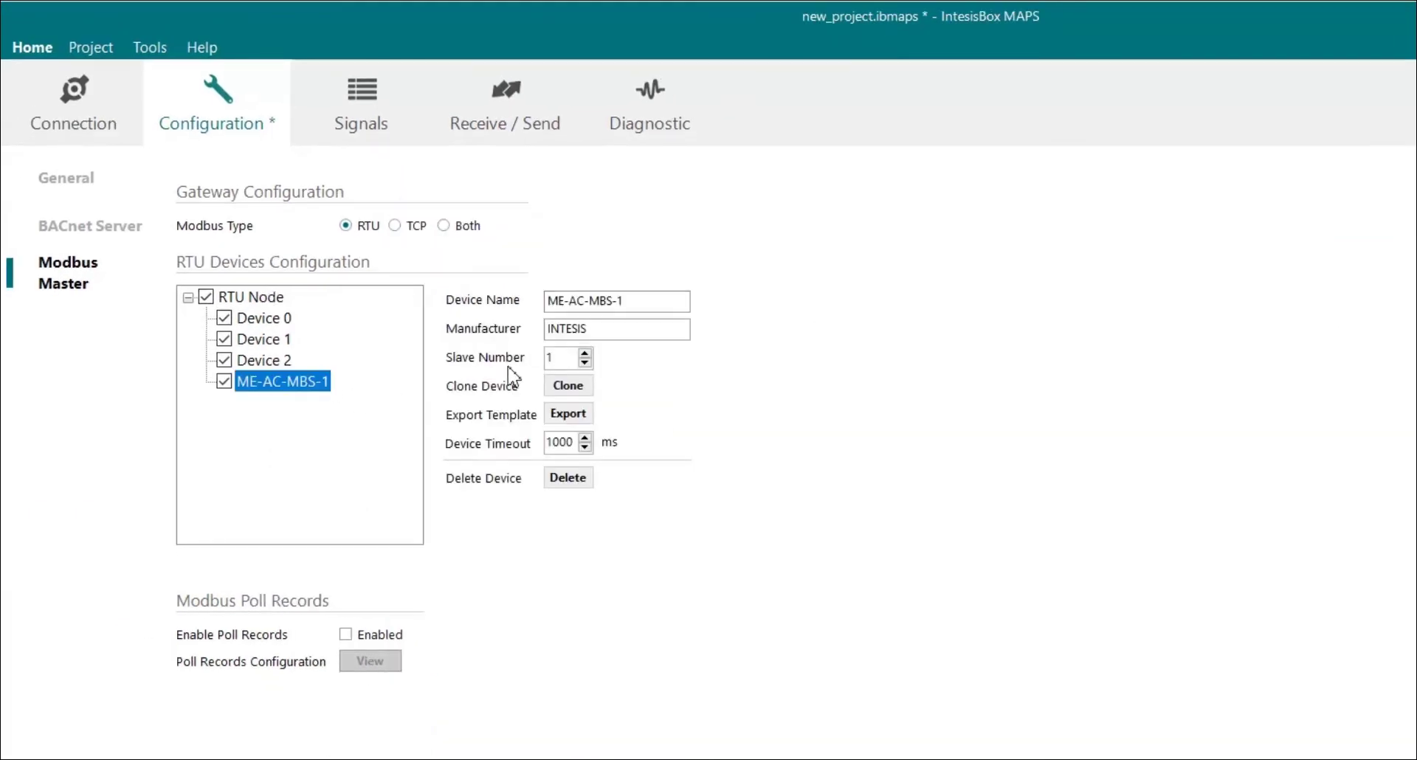
click(360, 127)
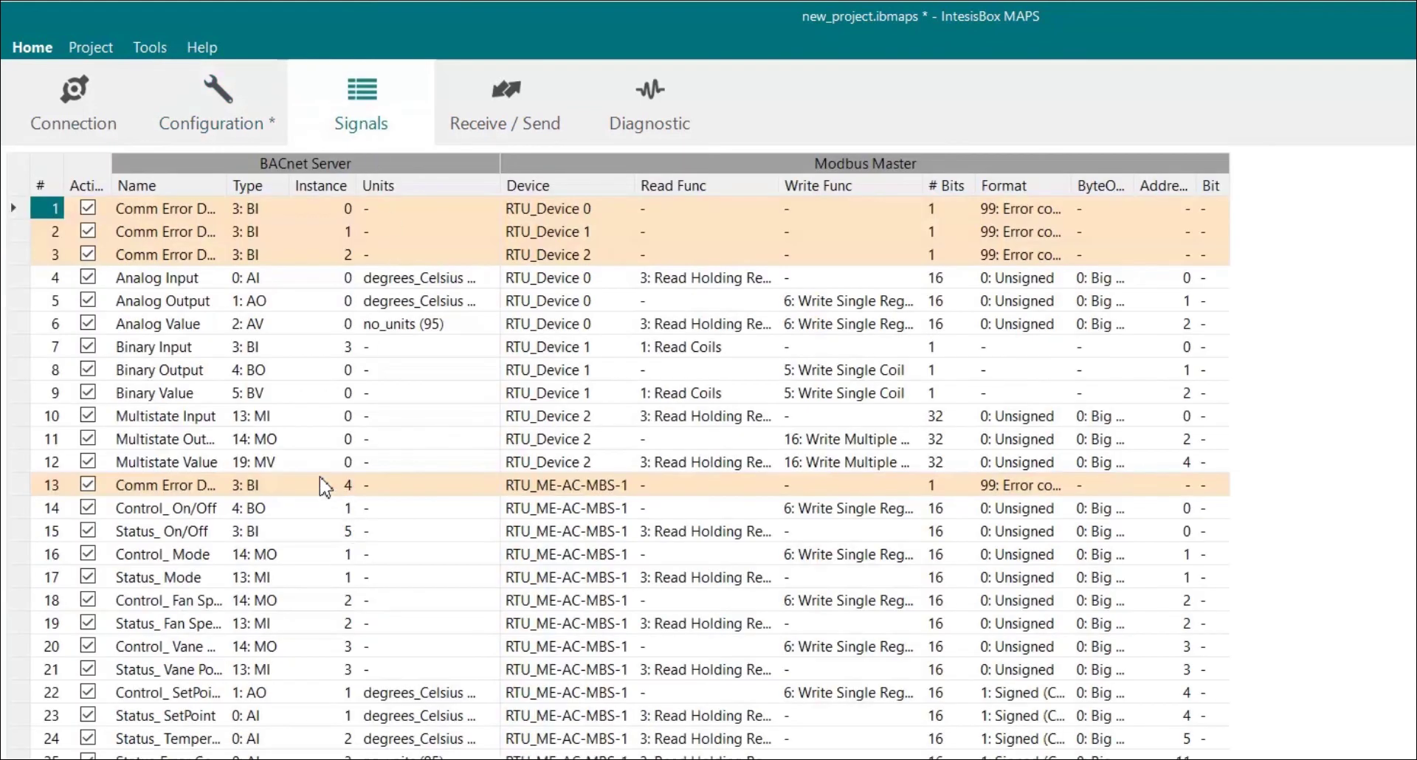